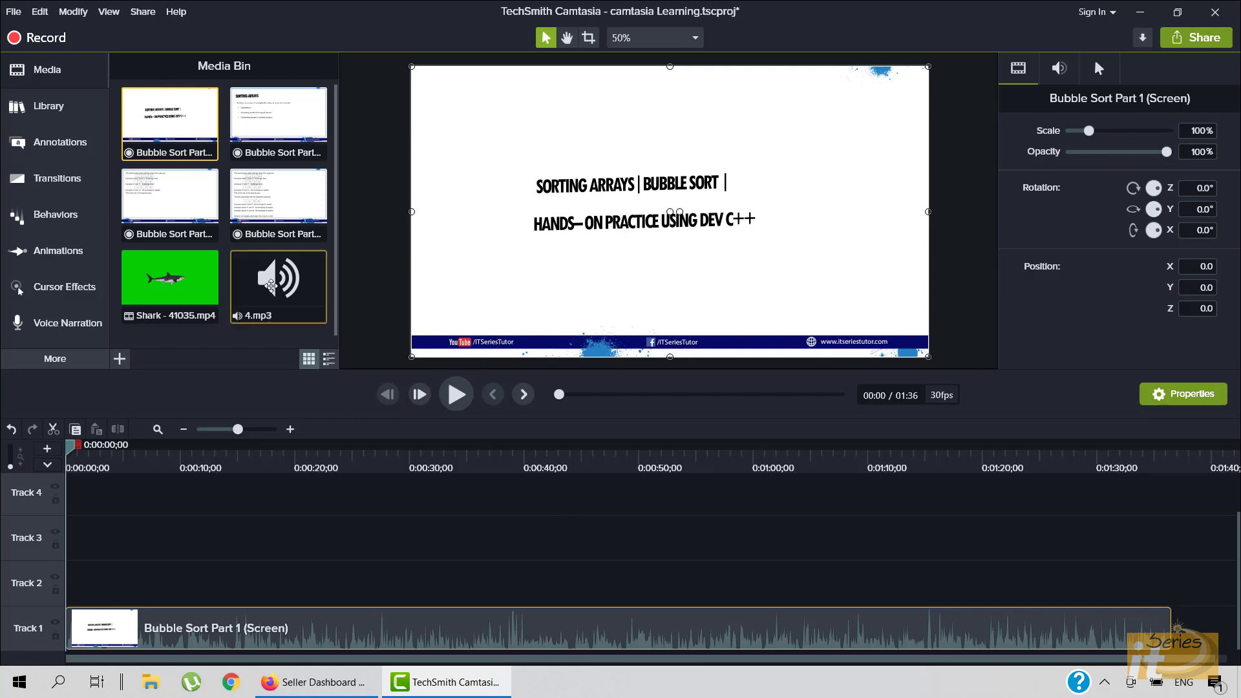
Step: Add the 4.mp3 audio from the media bin to the timeline at the playhead
click(272, 285)
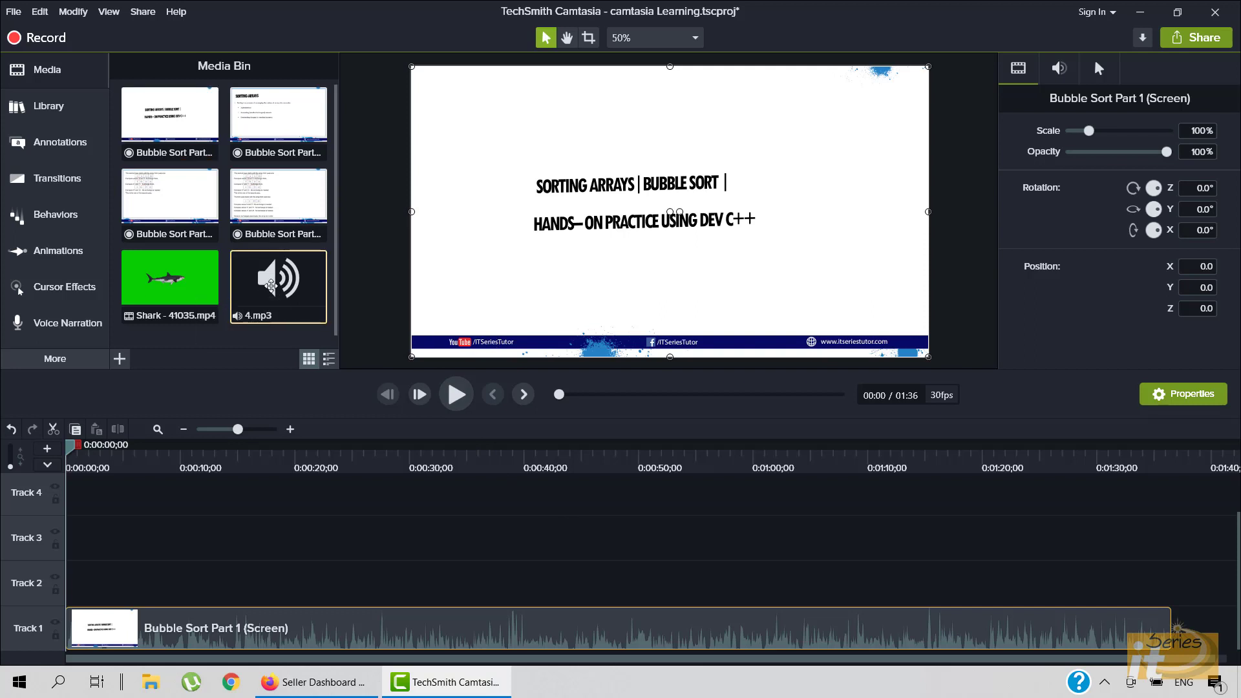
right_click(271, 286)
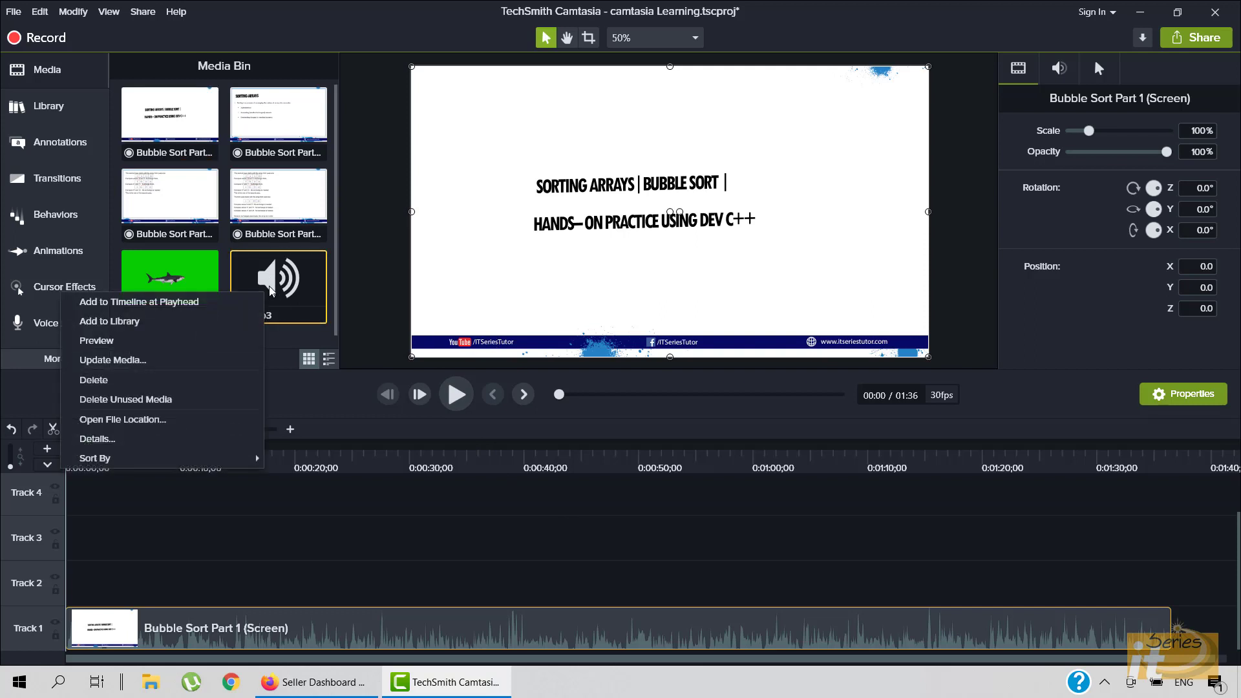
click(192, 304)
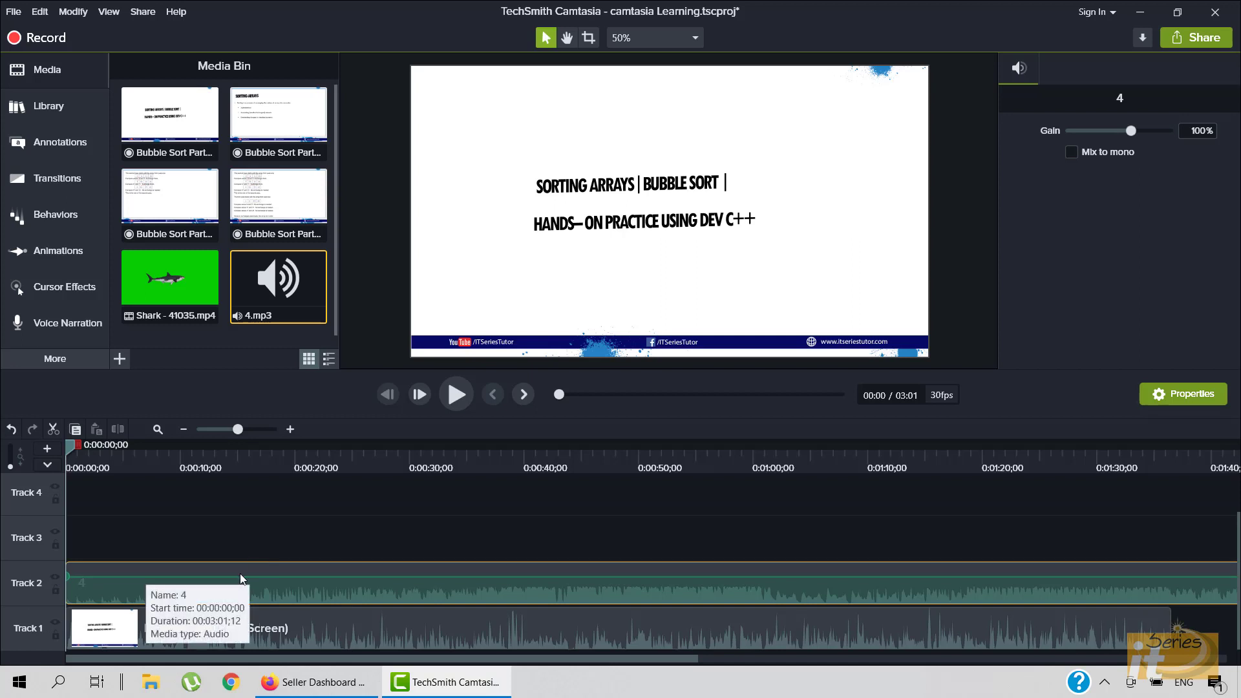
Step: Apply the Fade In audio effect to the start of the music clip on Track 2
click(56, 360)
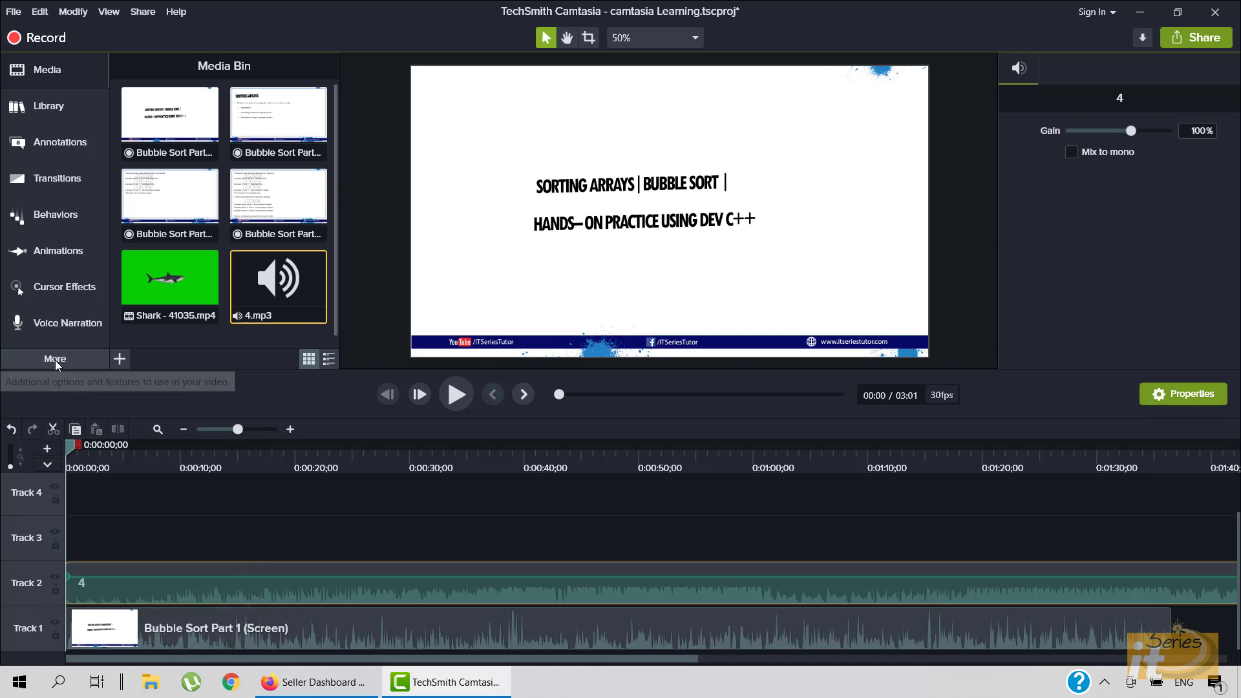
click(157, 362)
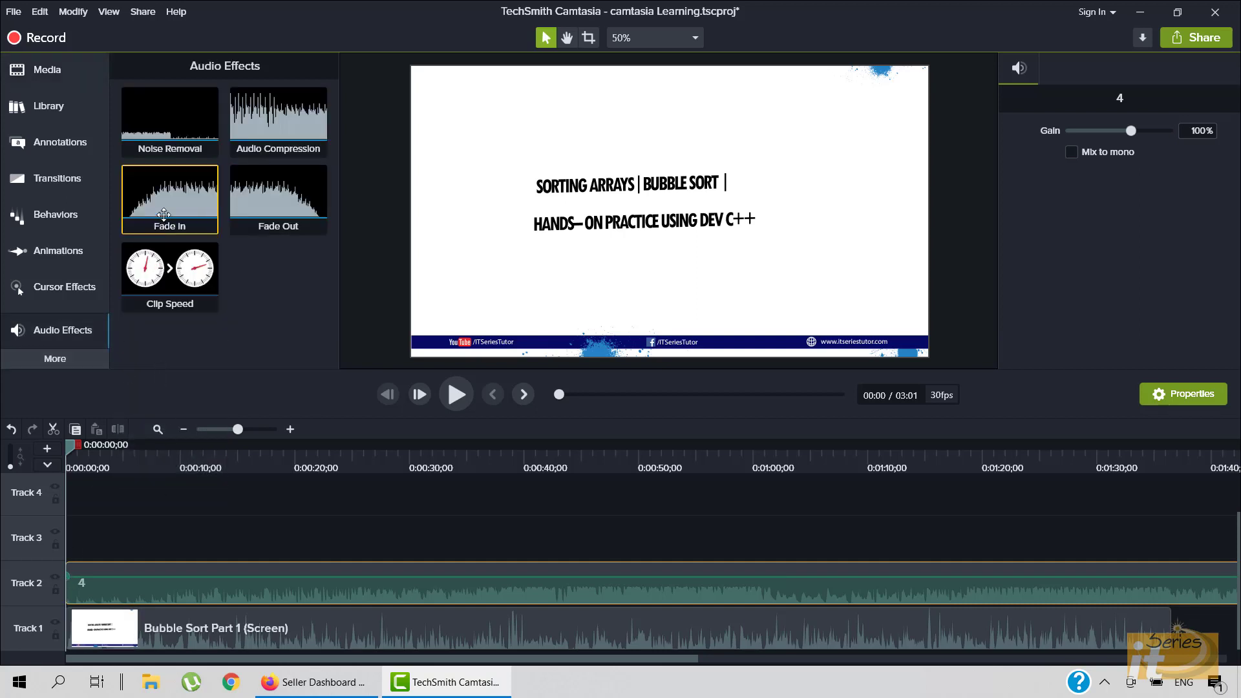
drag(164, 215, 120, 581)
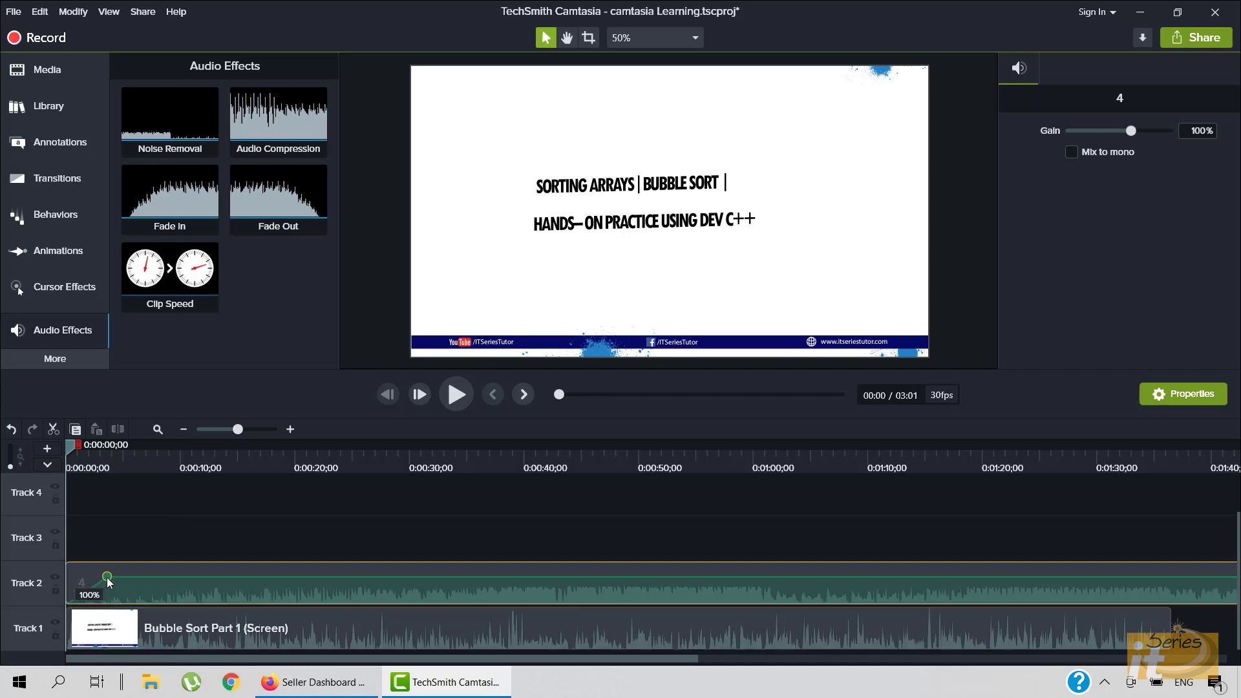
Step: Split the music clip at 0:02:55;09, where its sound ends, and delete the silent remainder
drag(326, 659, 1005, 674)
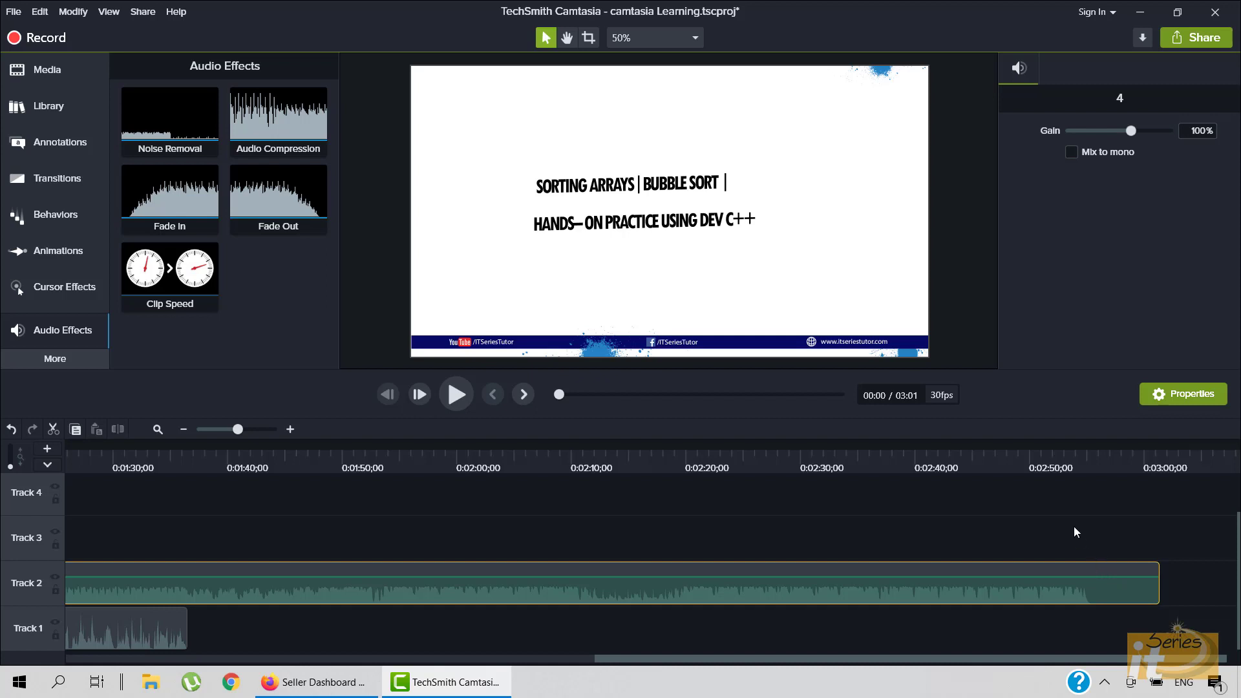
drag(1037, 461, 1096, 470)
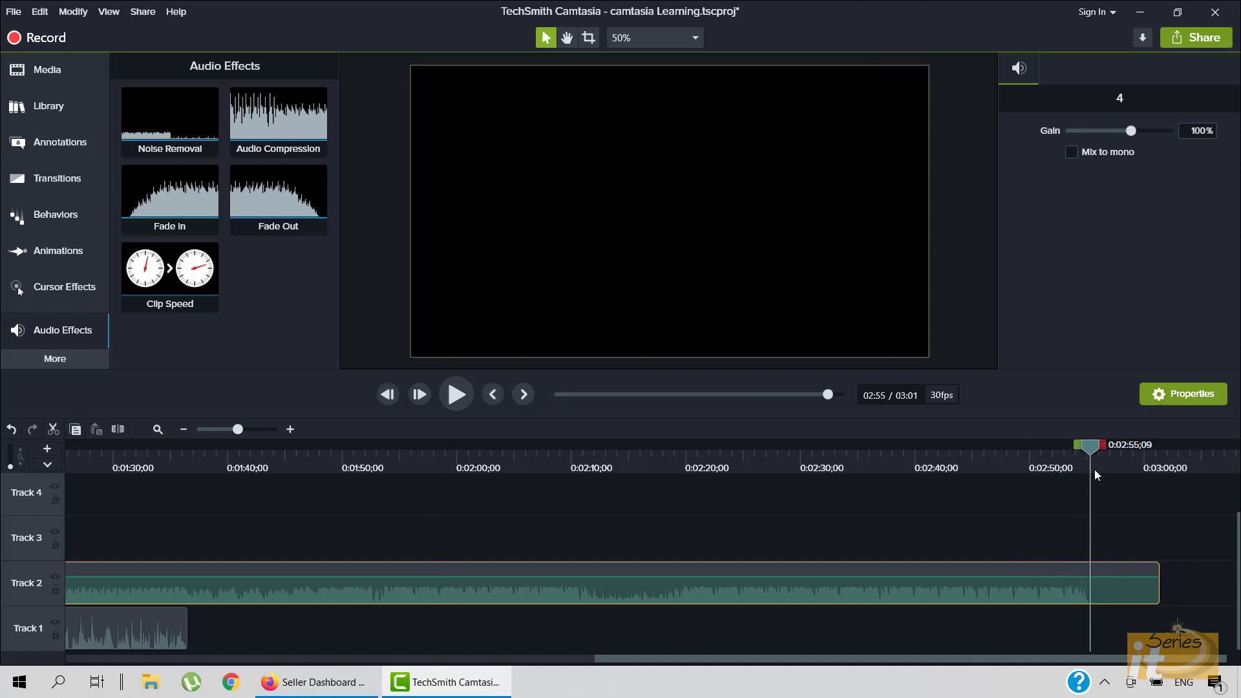
click(118, 430)
click(1116, 580)
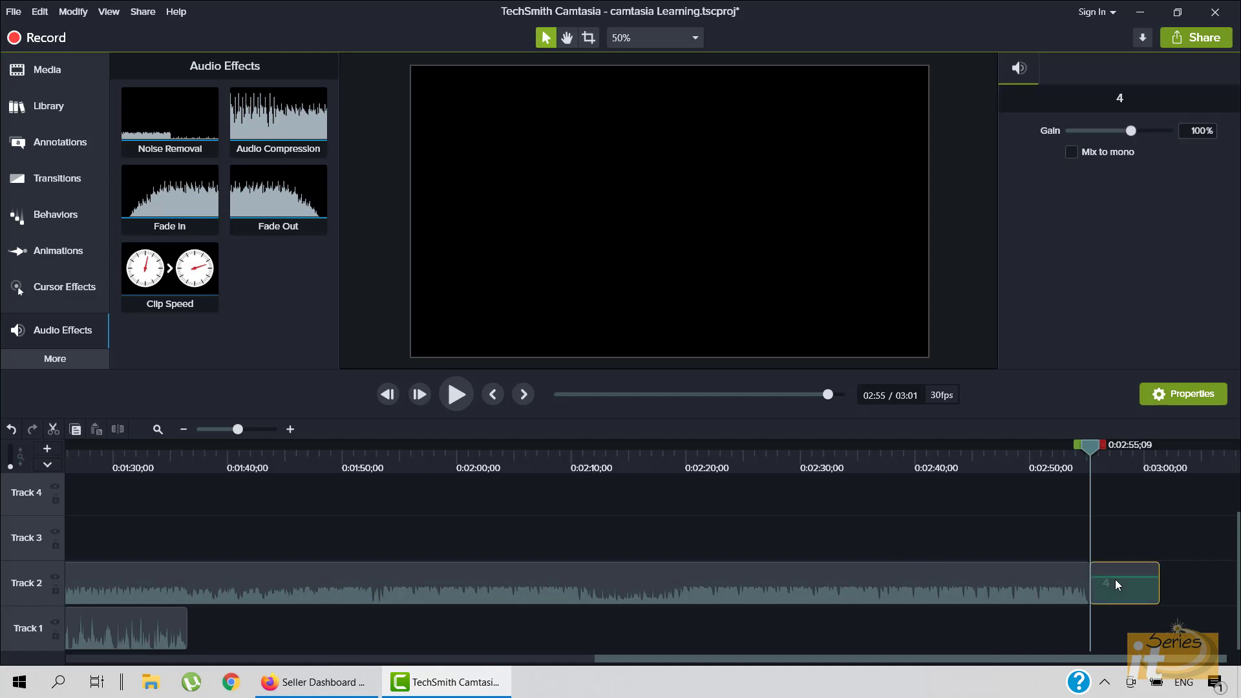
key(Delete)
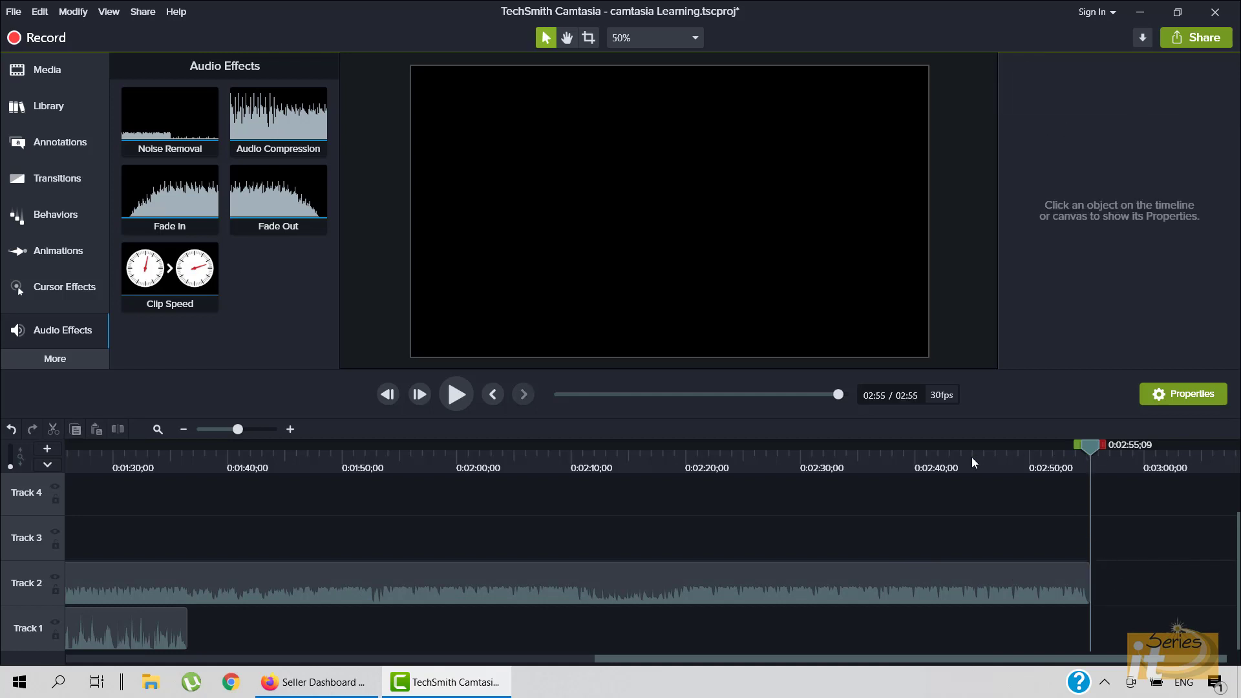
Step: Apply the Fade Out audio effect to the end of the music clip and lower its gain to 24%
drag(274, 211, 1056, 591)
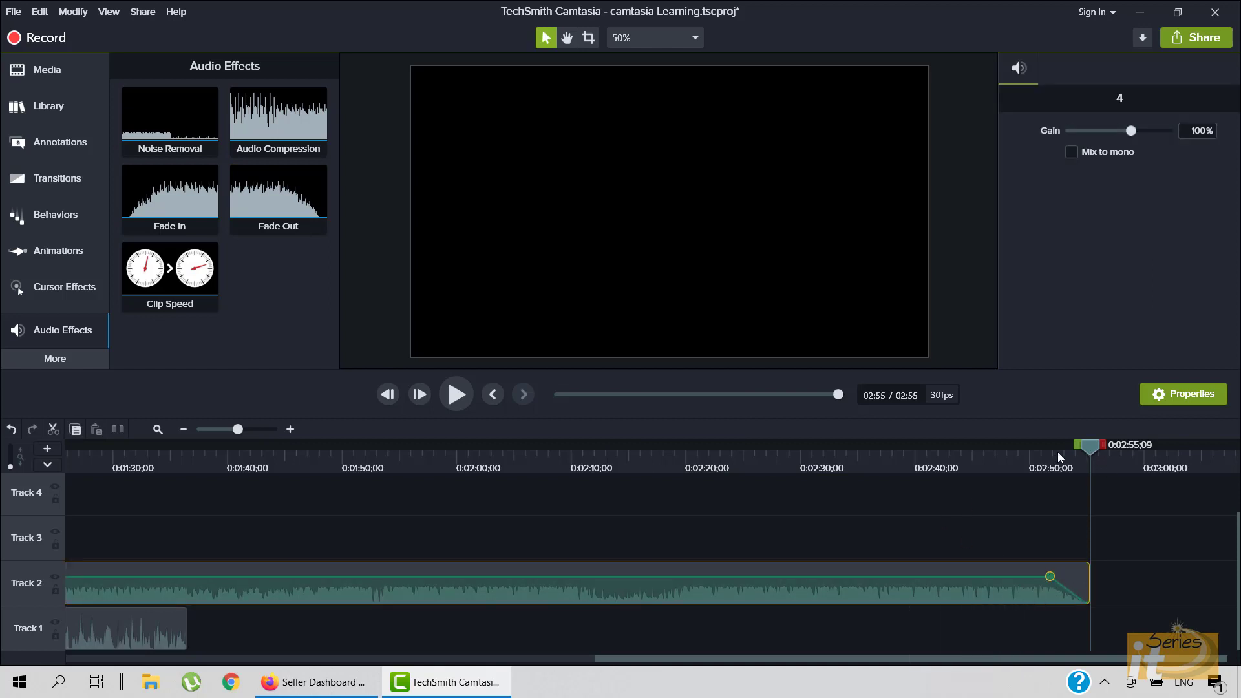
drag(1060, 456, 883, 477)
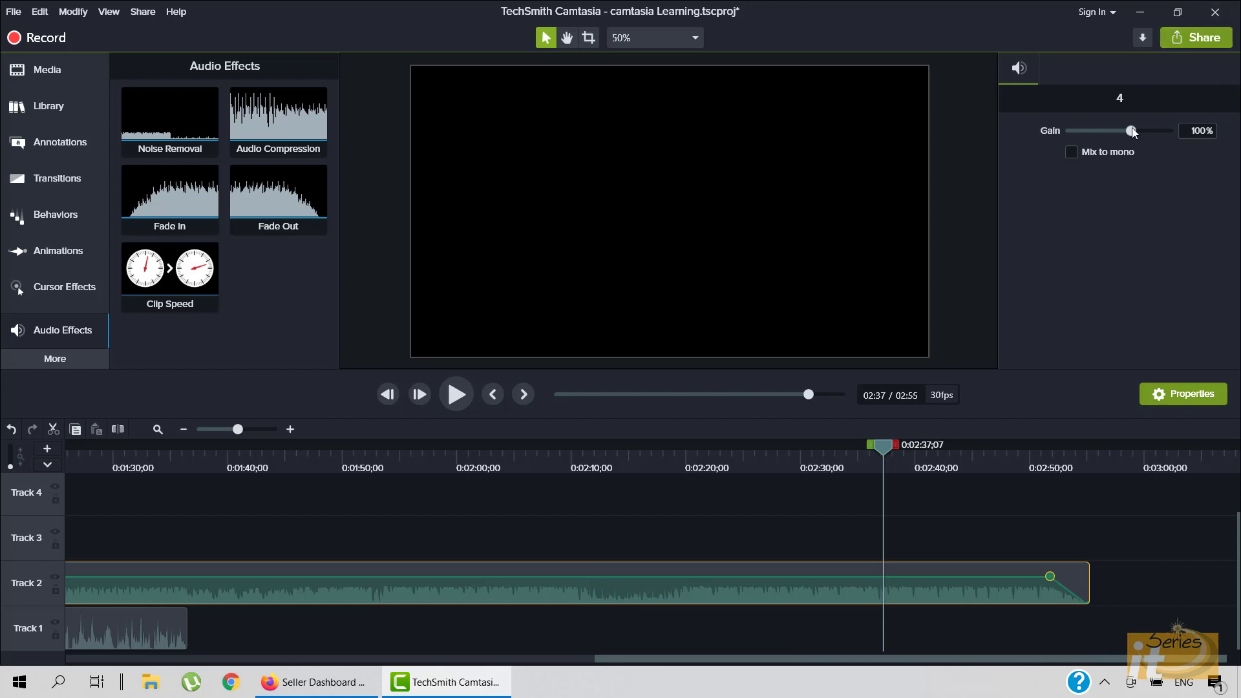
drag(1132, 132, 1102, 131)
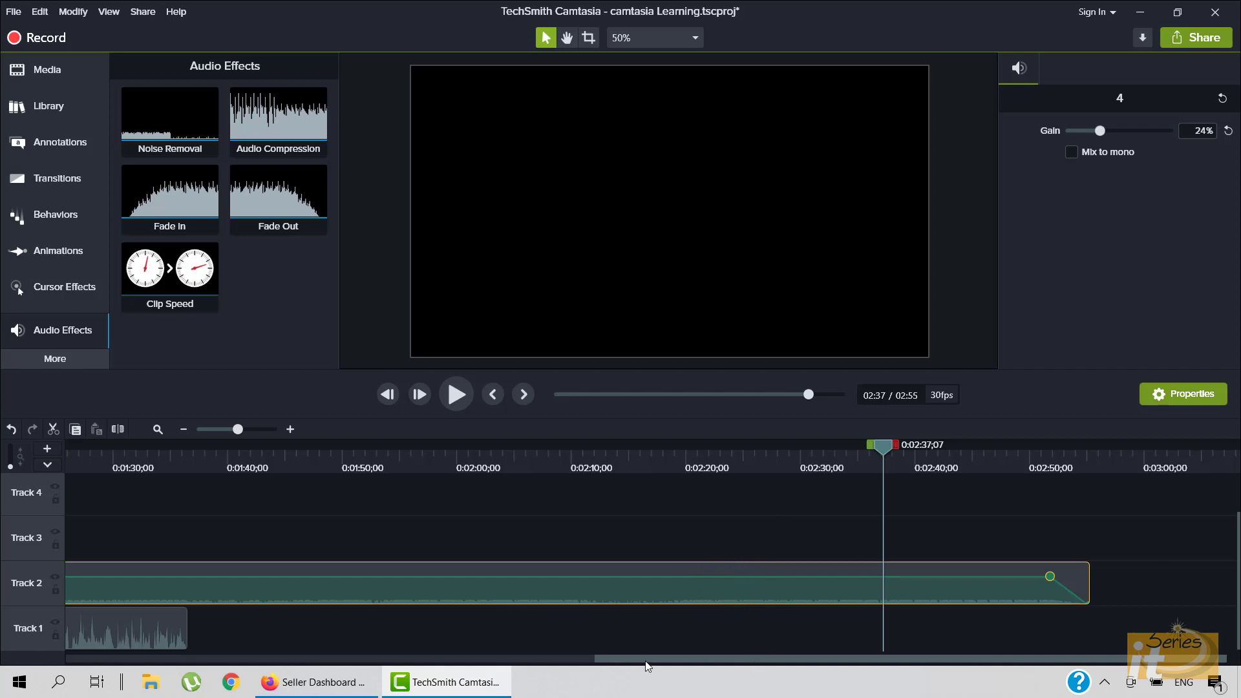
Step: Save the edited music clip to the Default library as "Background Music" and delete it from the timeline
drag(646, 662, 96, 680)
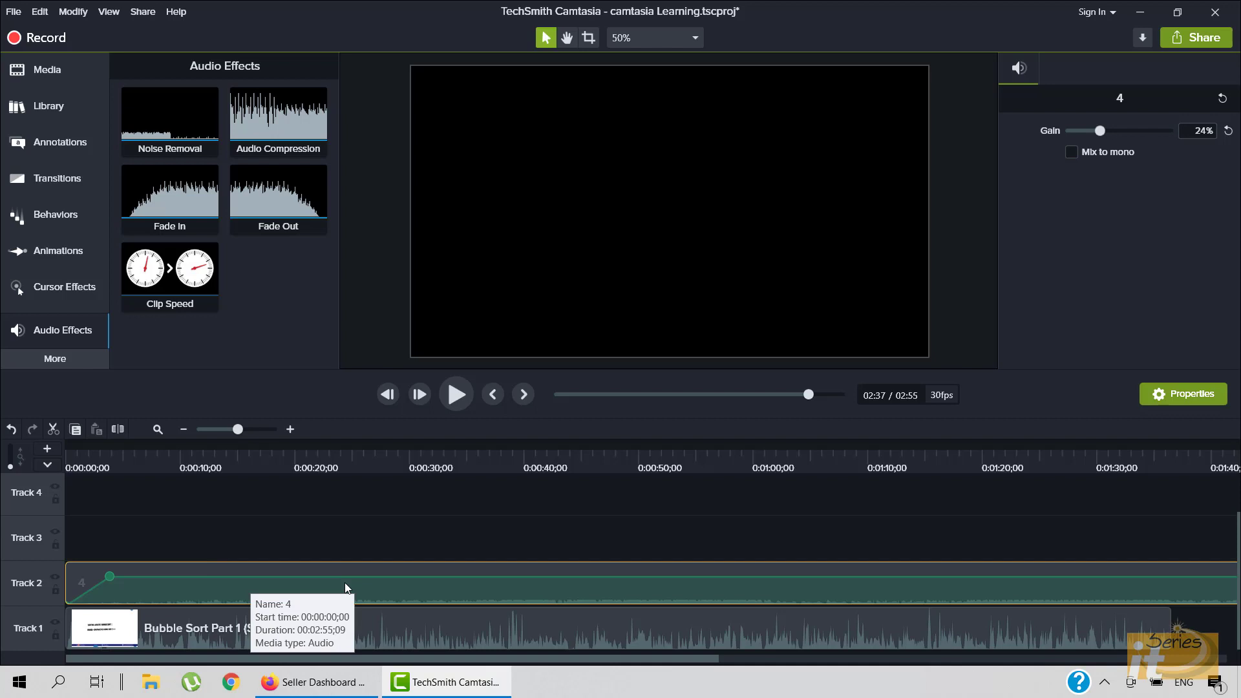
right_click(434, 573)
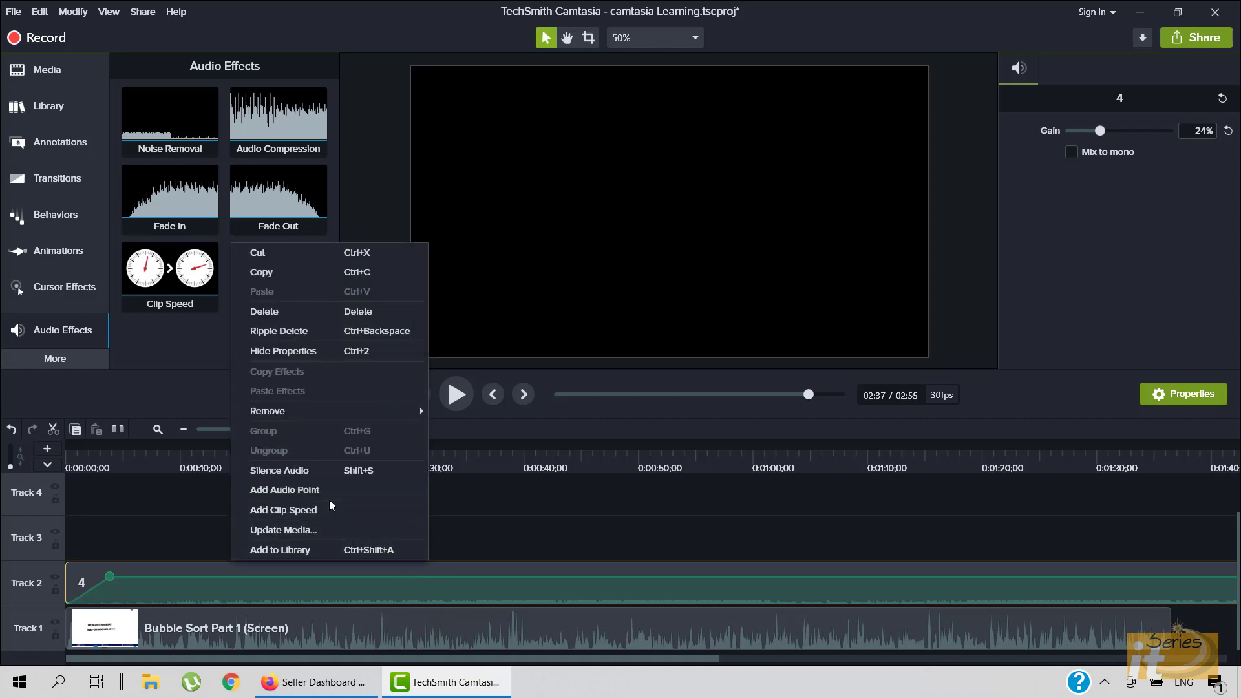
click(307, 551)
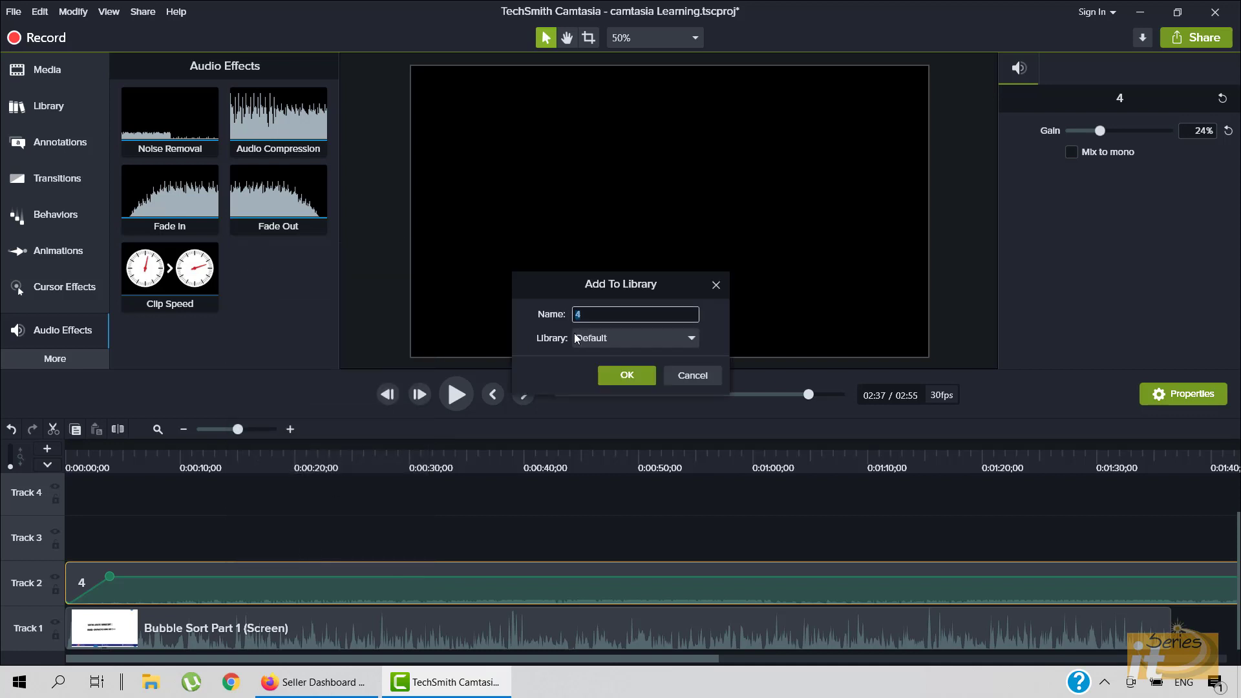
click(644, 339)
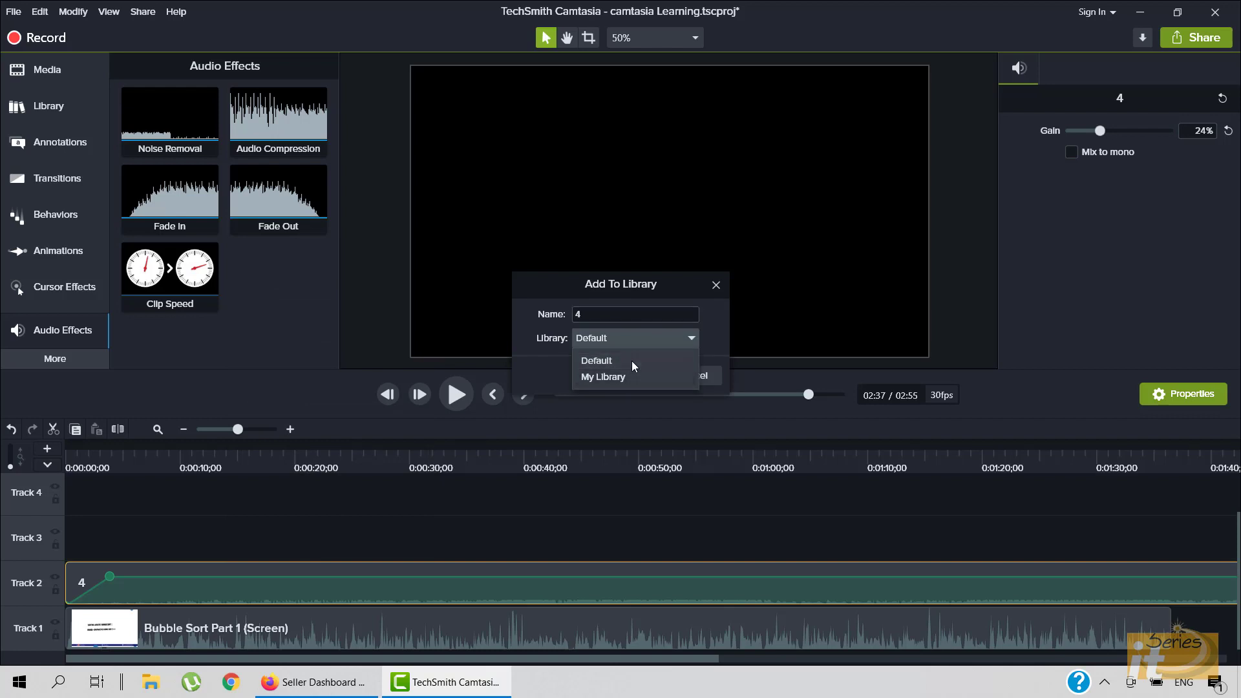
click(631, 364)
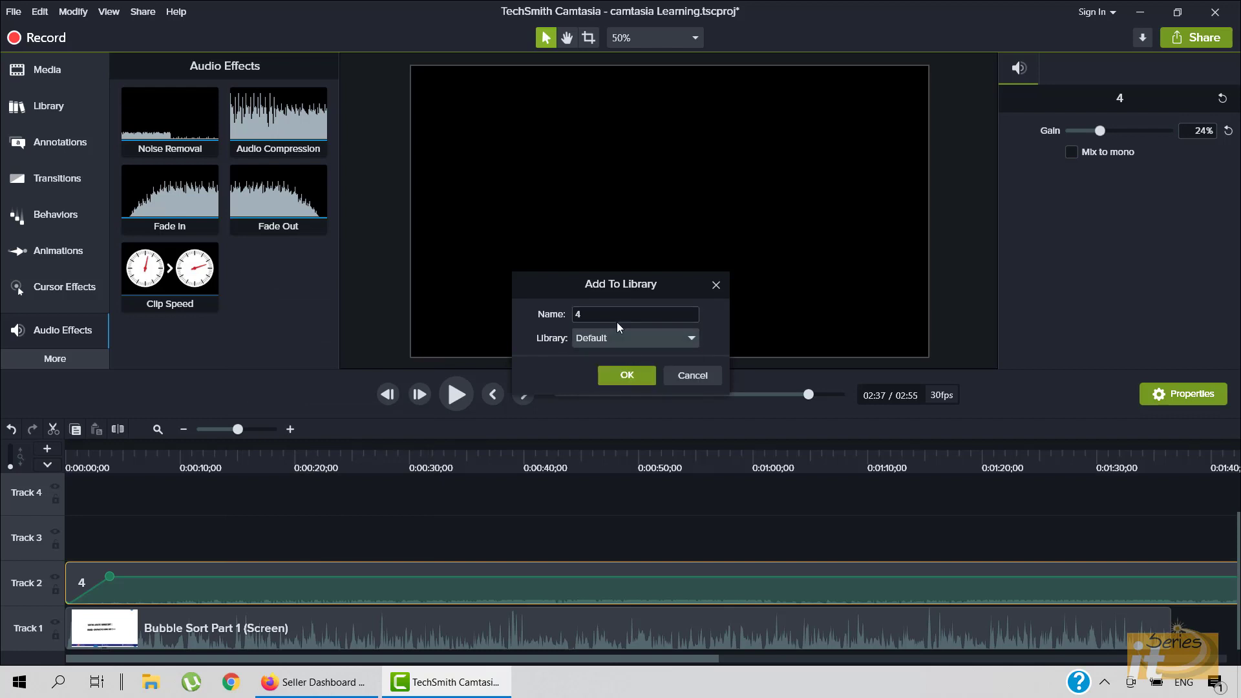
double_click(604, 317)
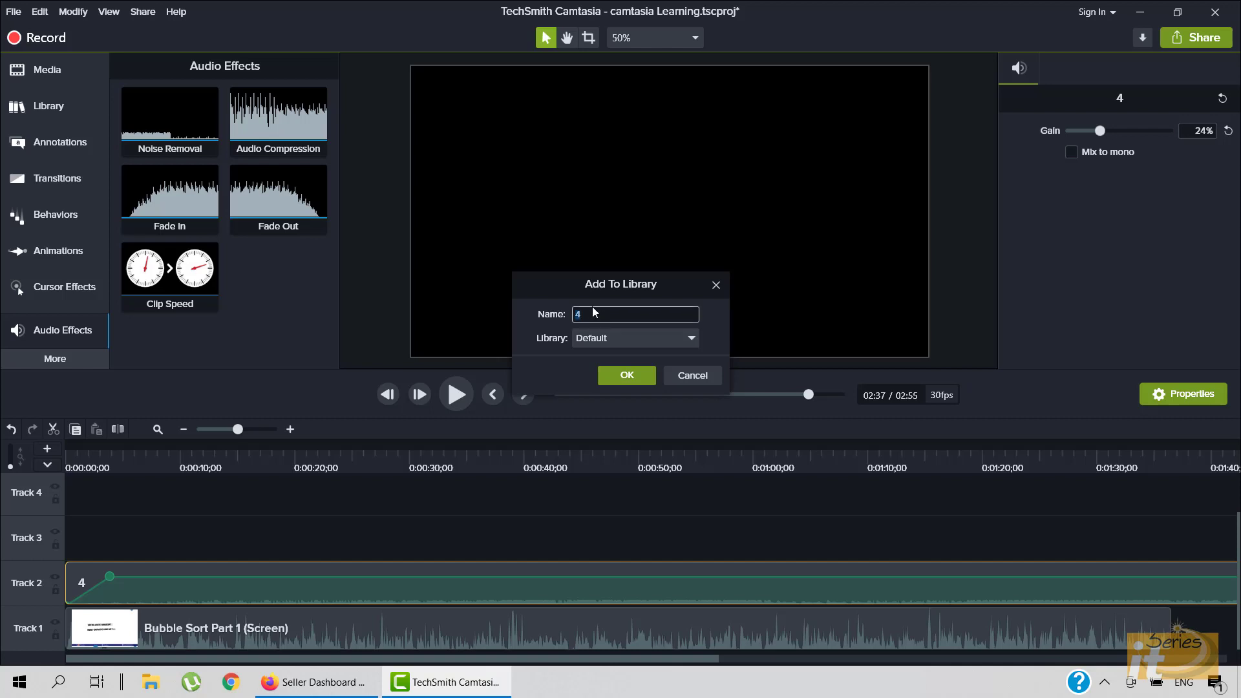
text(Background Music)
click(631, 376)
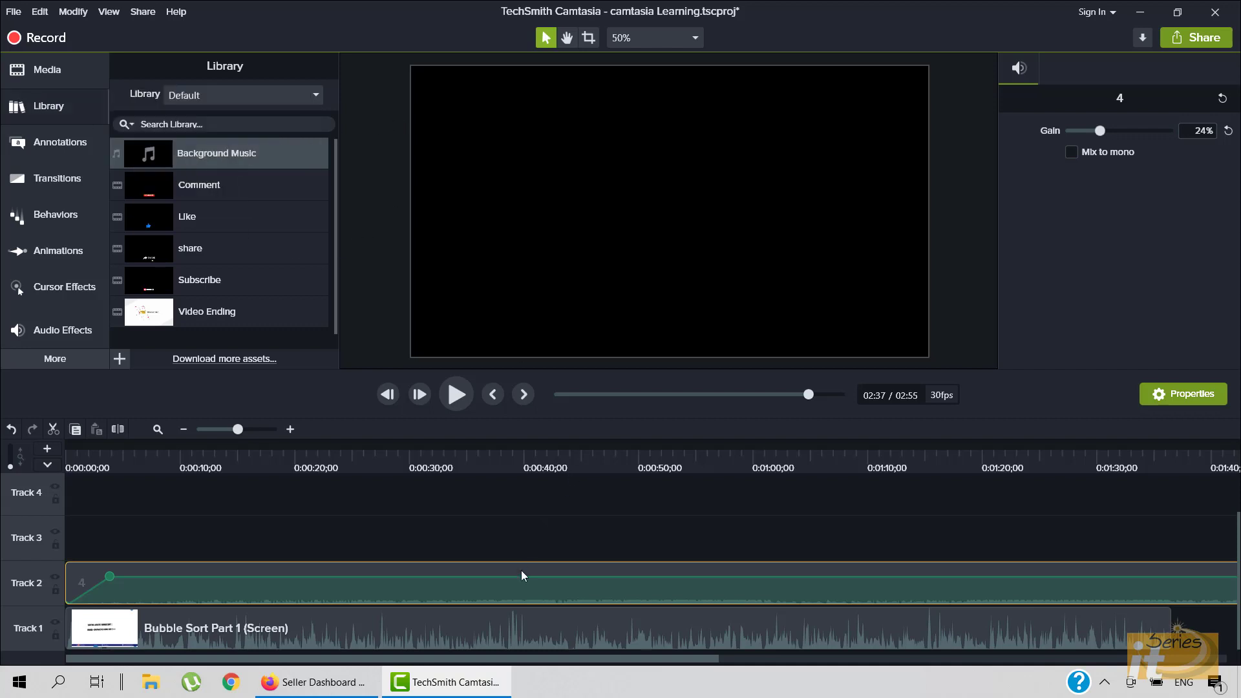
key(Delete)
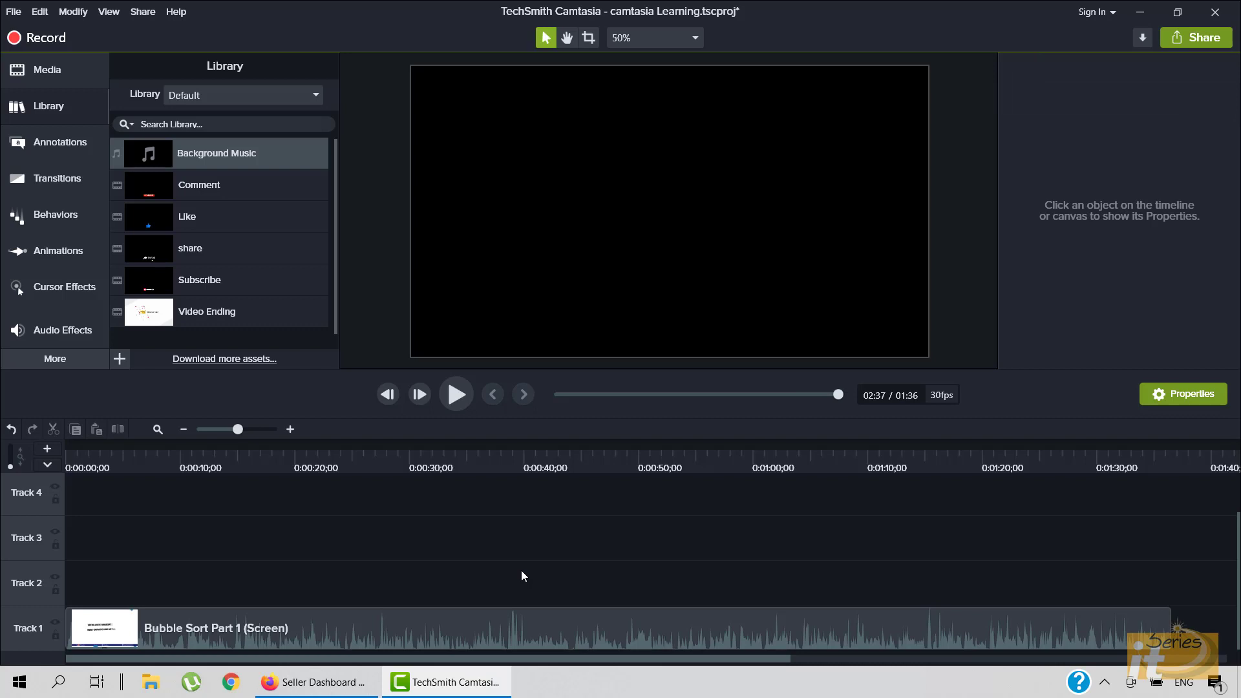
Step: Add the Background Music library asset to the timeline at the playhead, and delete the placed clip again
right_click(175, 157)
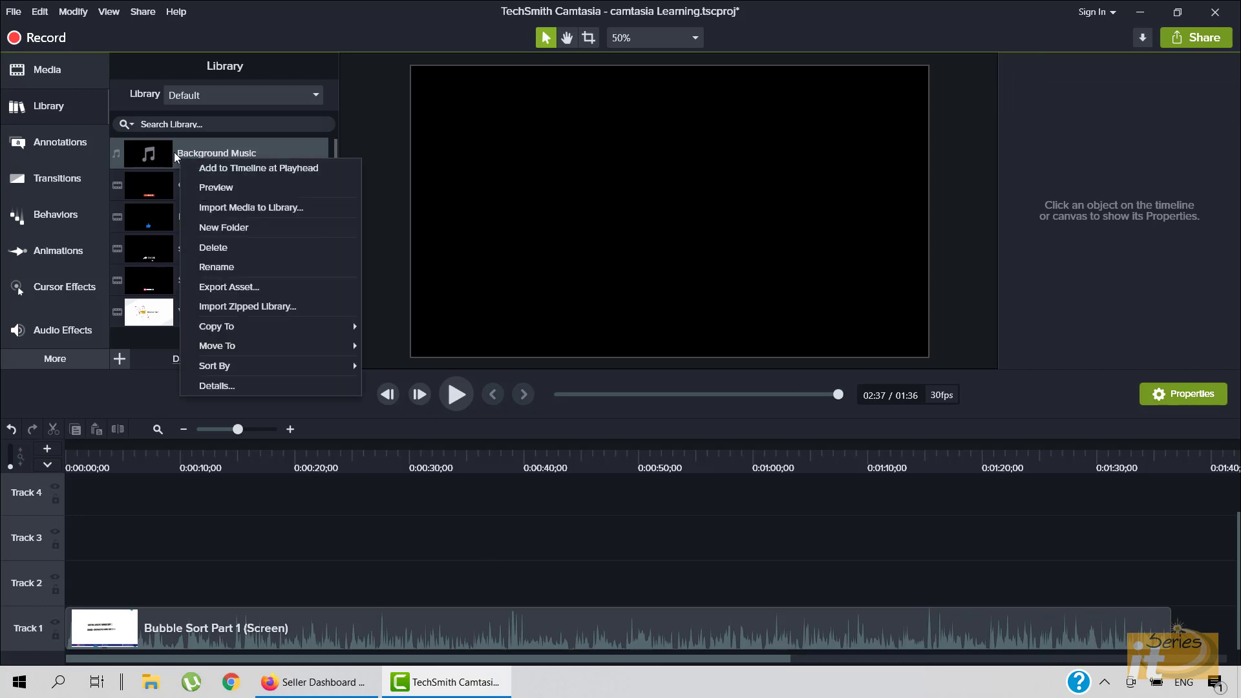
click(215, 167)
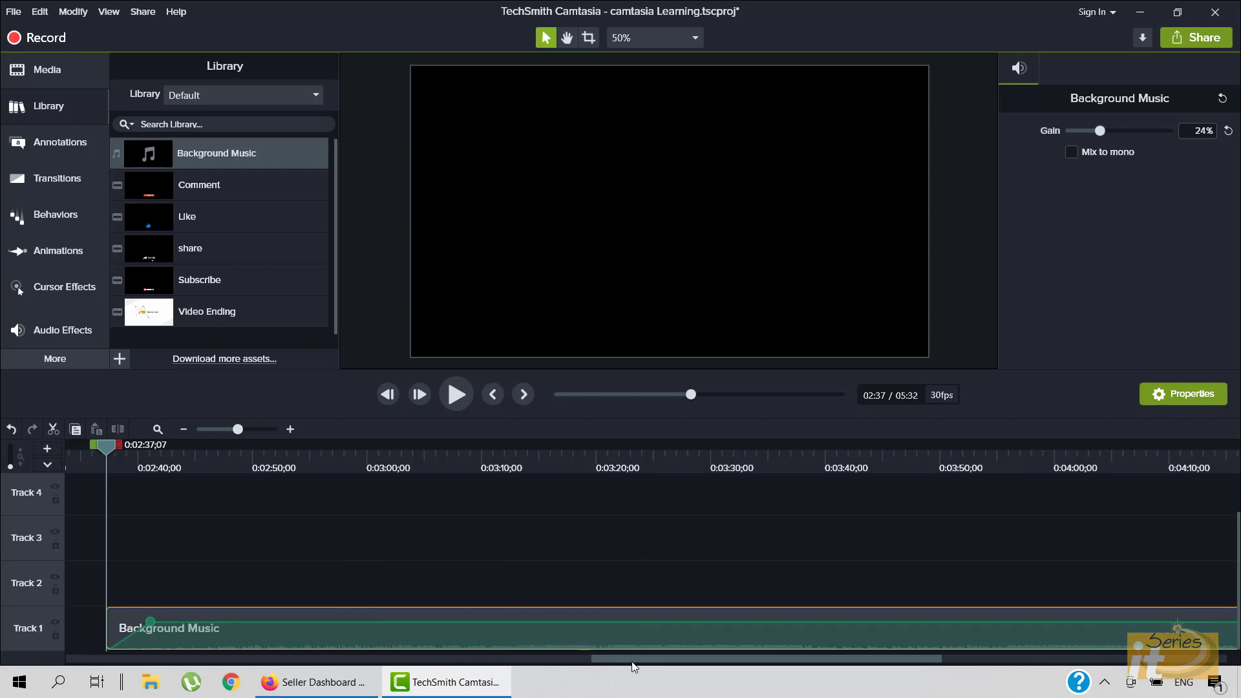
drag(626, 659, 445, 675)
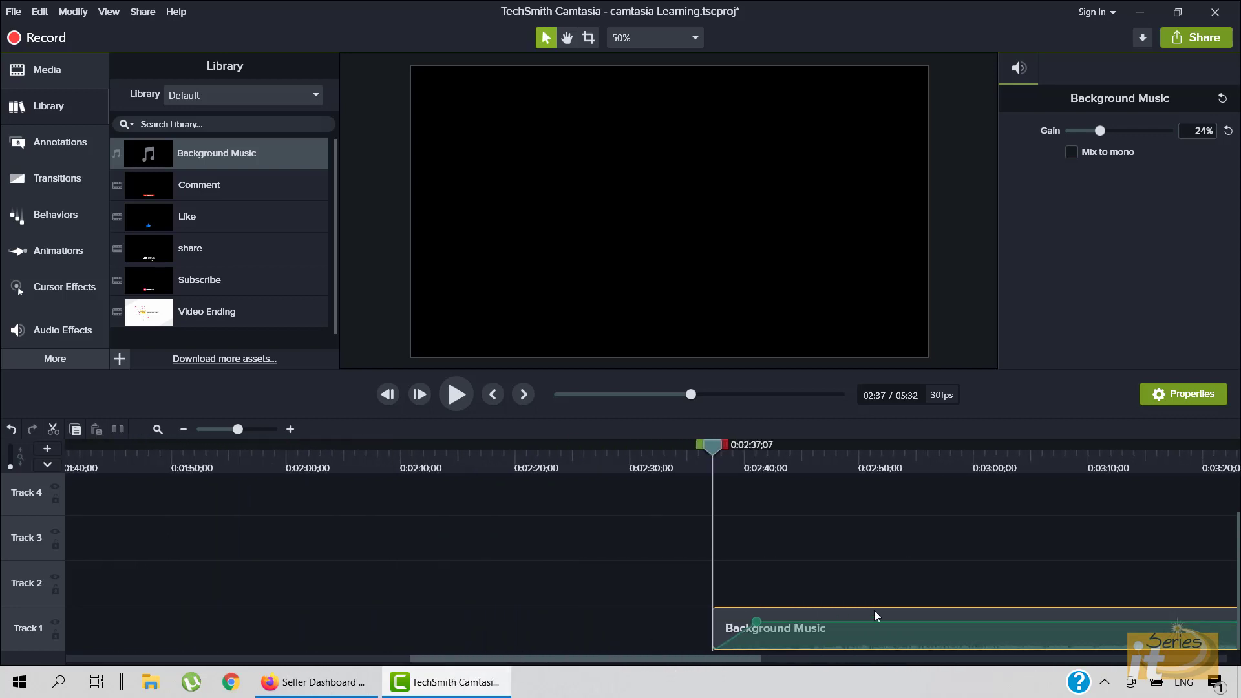
key(Delete)
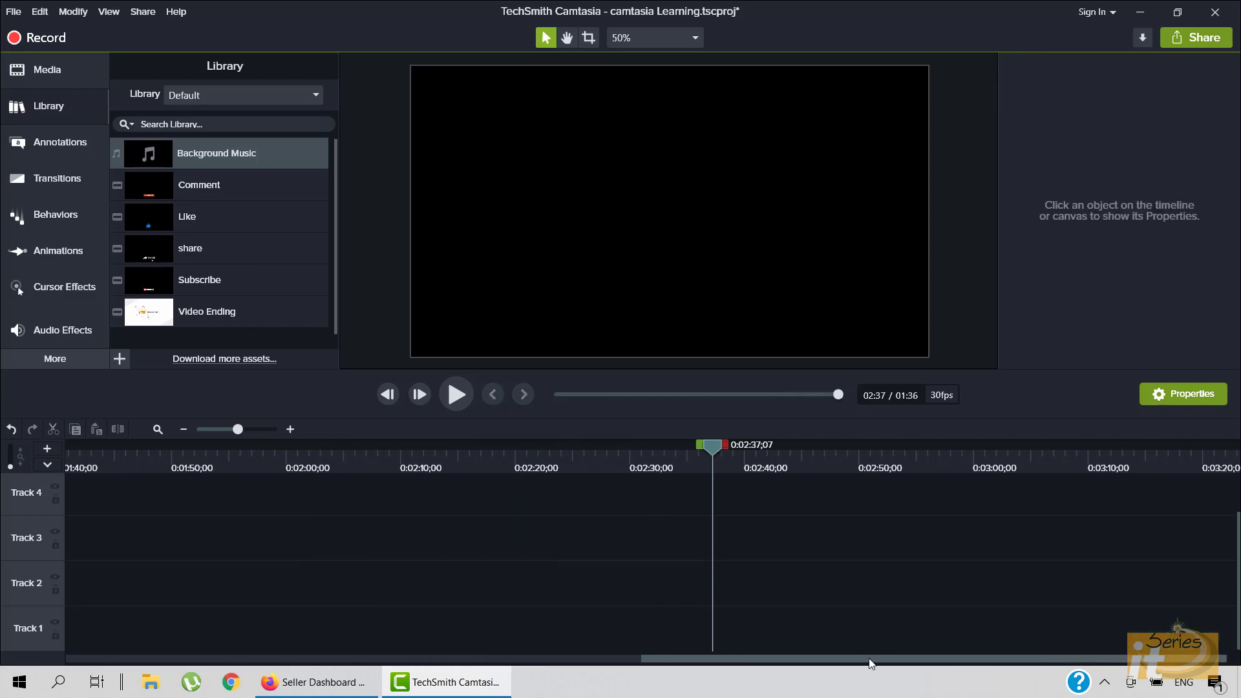
Step: Move the playhead to 0:00:14;00 and switch the library to Camtasia 2019
drag(869, 658, 235, 666)
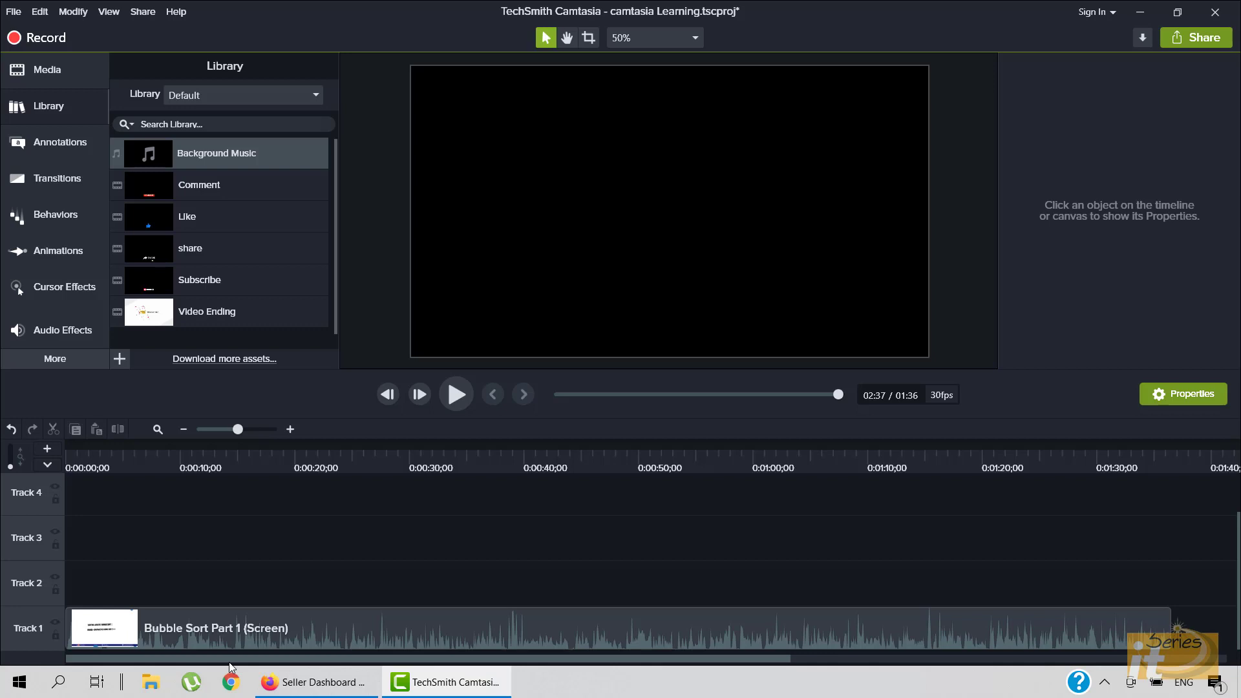
click(226, 464)
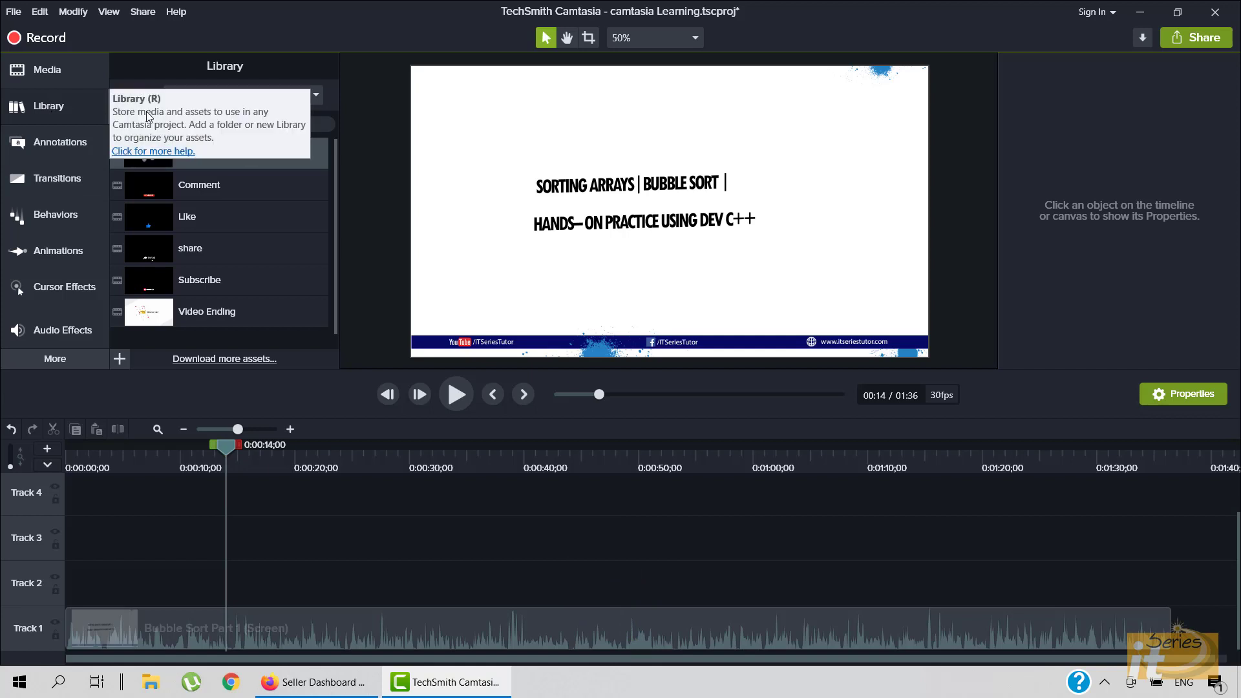
click(319, 98)
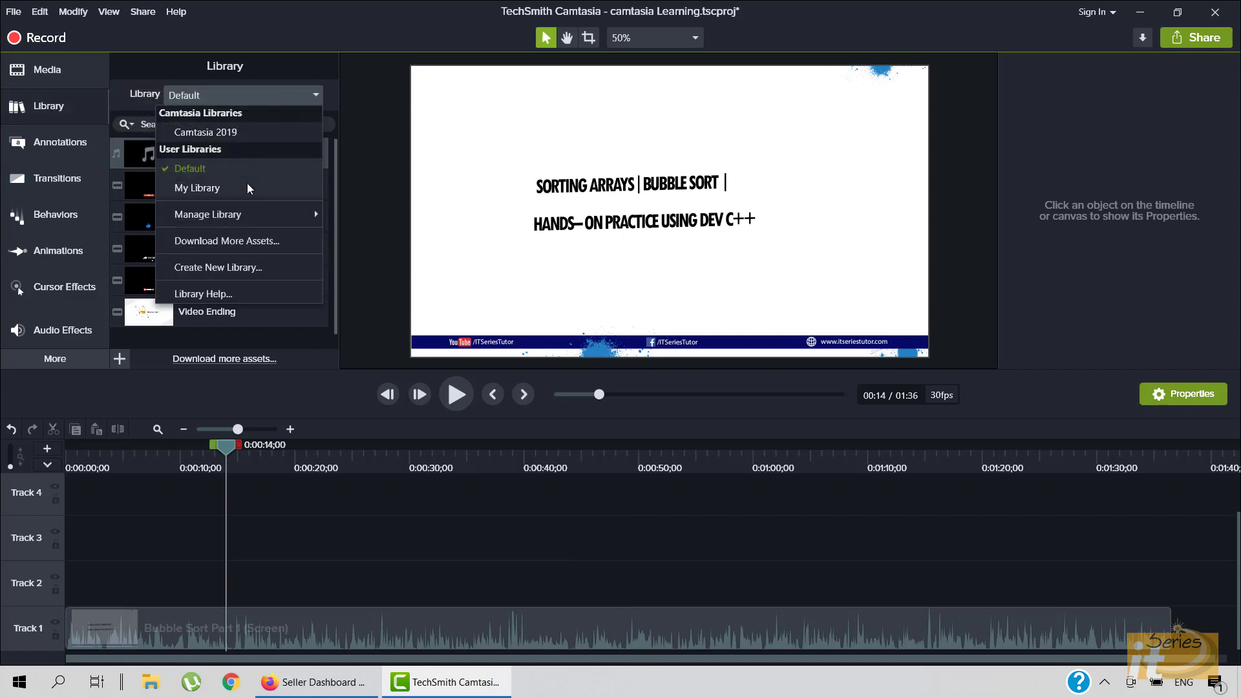
click(221, 133)
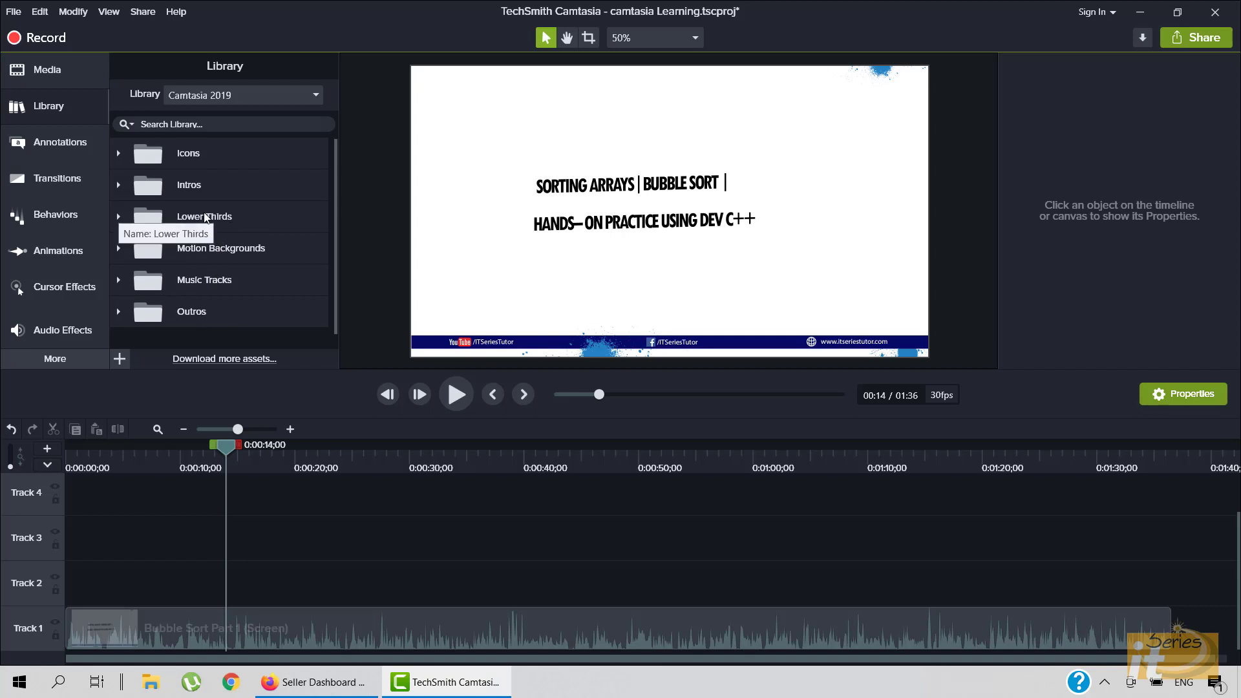
Step: Place the ruler-01 icon from the Education icons folder on the canvas and scale it down to about 29%
click(119, 154)
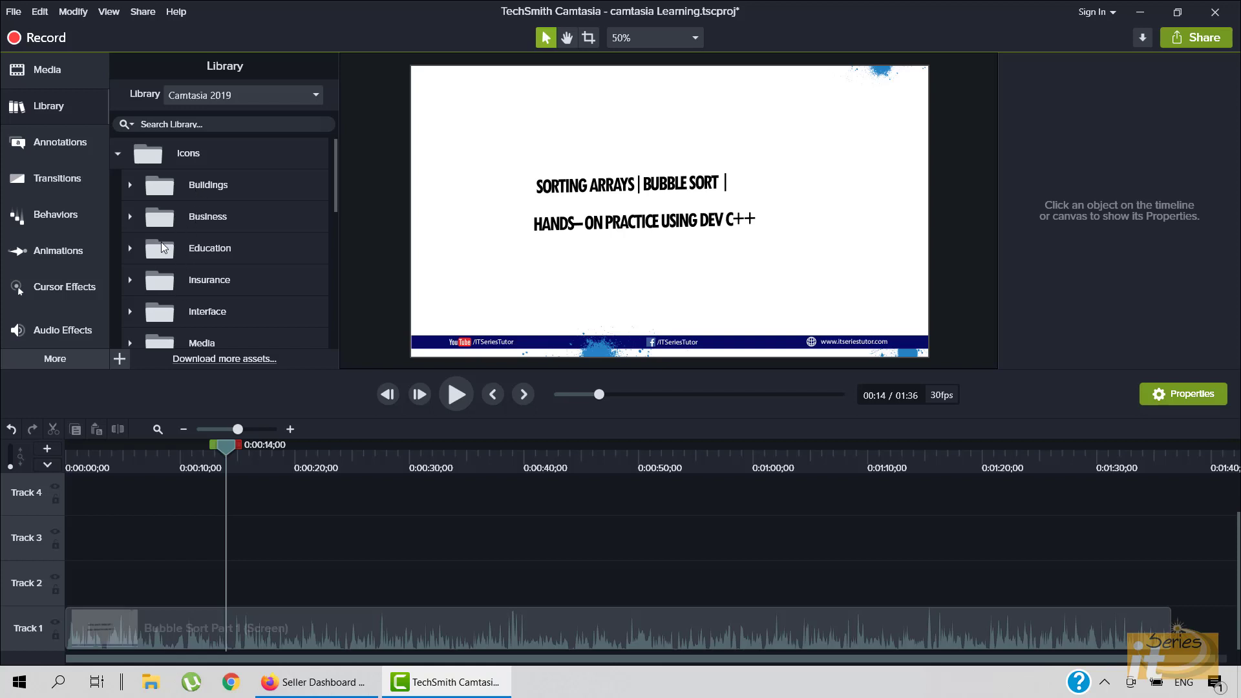
click(130, 249)
scroll(199, 258, down, 10)
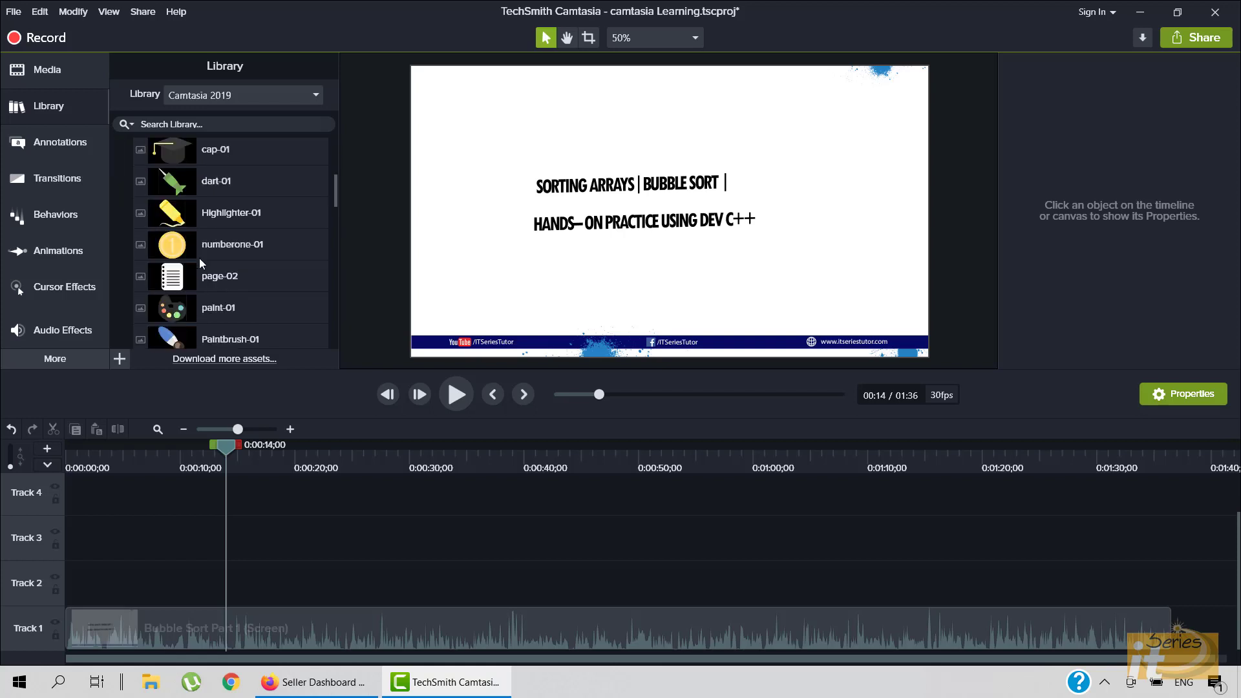
scroll(199, 258, down, 5)
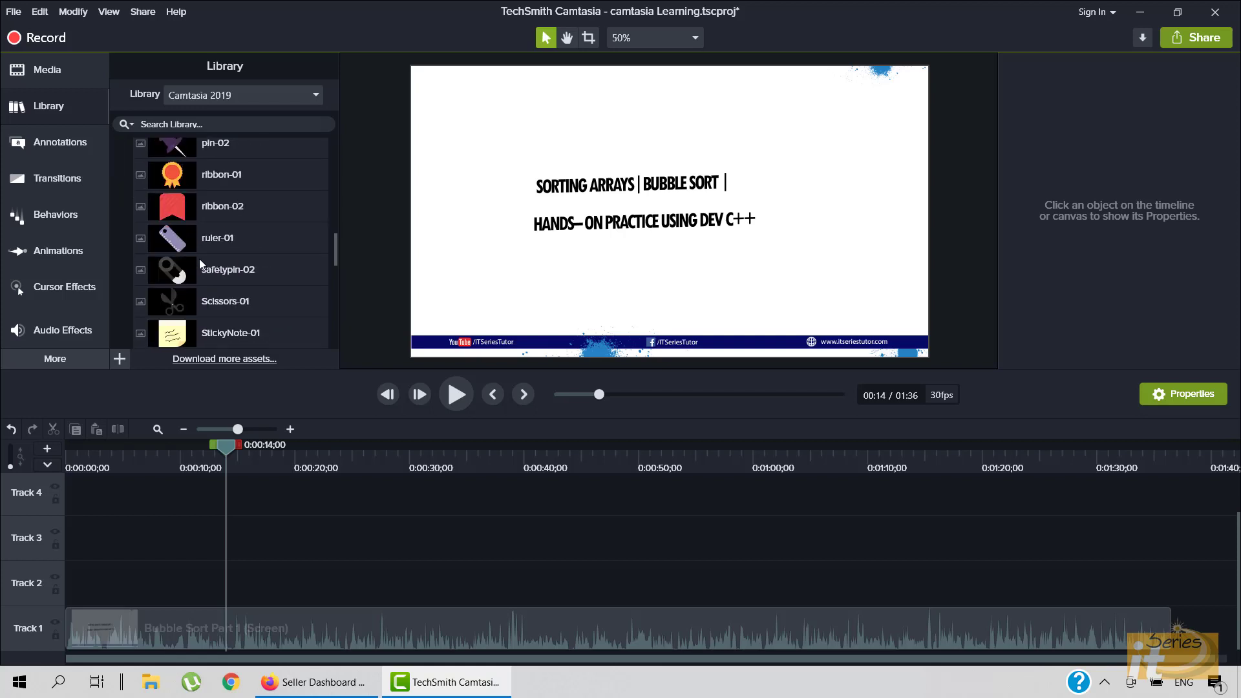
scroll(199, 259, down, 5)
scroll(199, 258, up, 2)
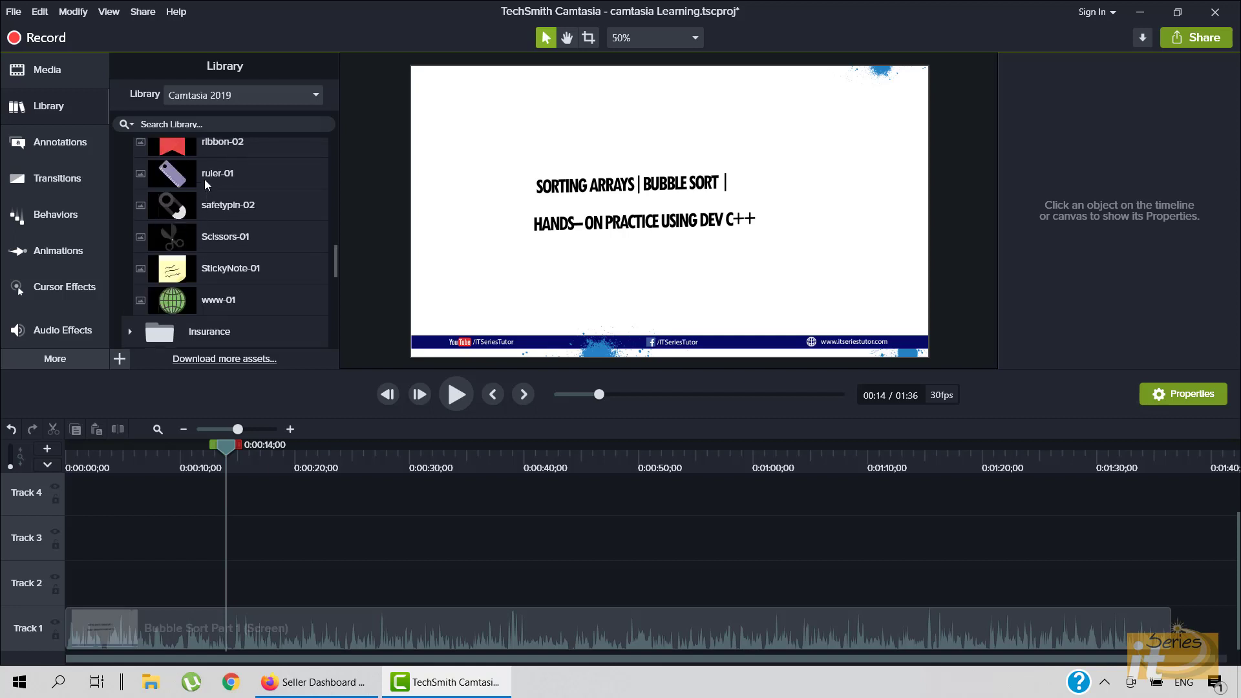
drag(202, 177, 680, 222)
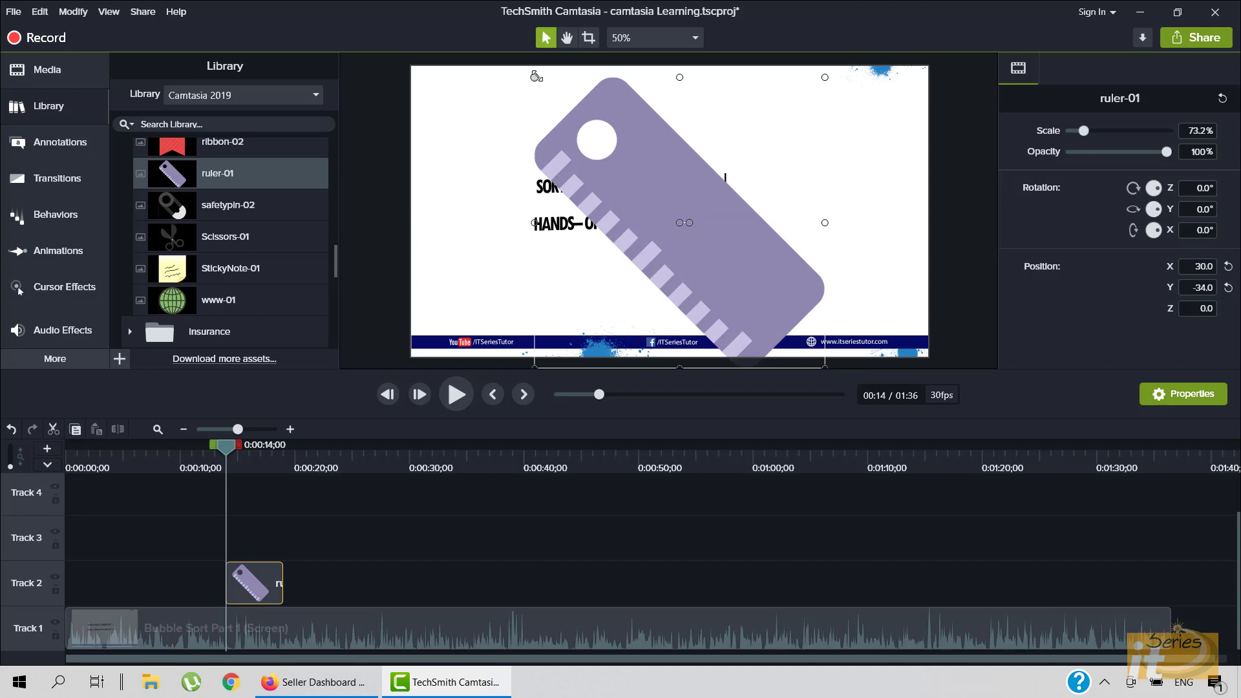
drag(536, 77, 709, 252)
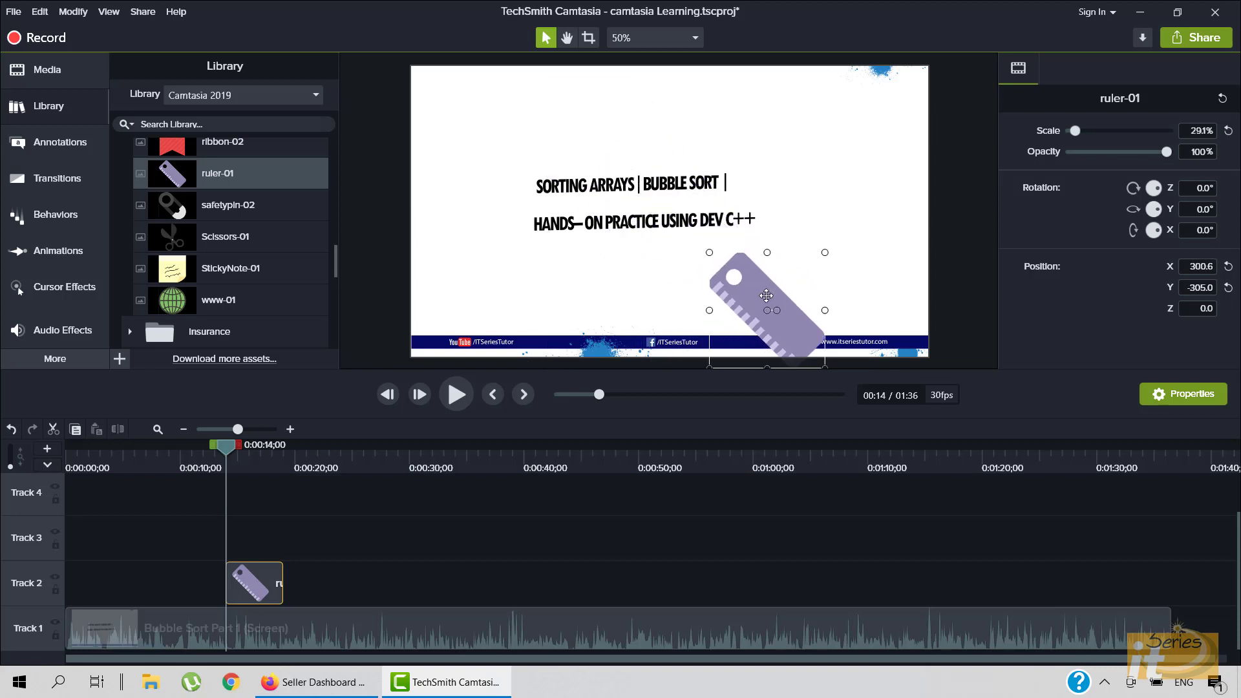
Step: Move the ruler icon up beside the title text on the canvas, then delete it
drag(766, 296, 829, 237)
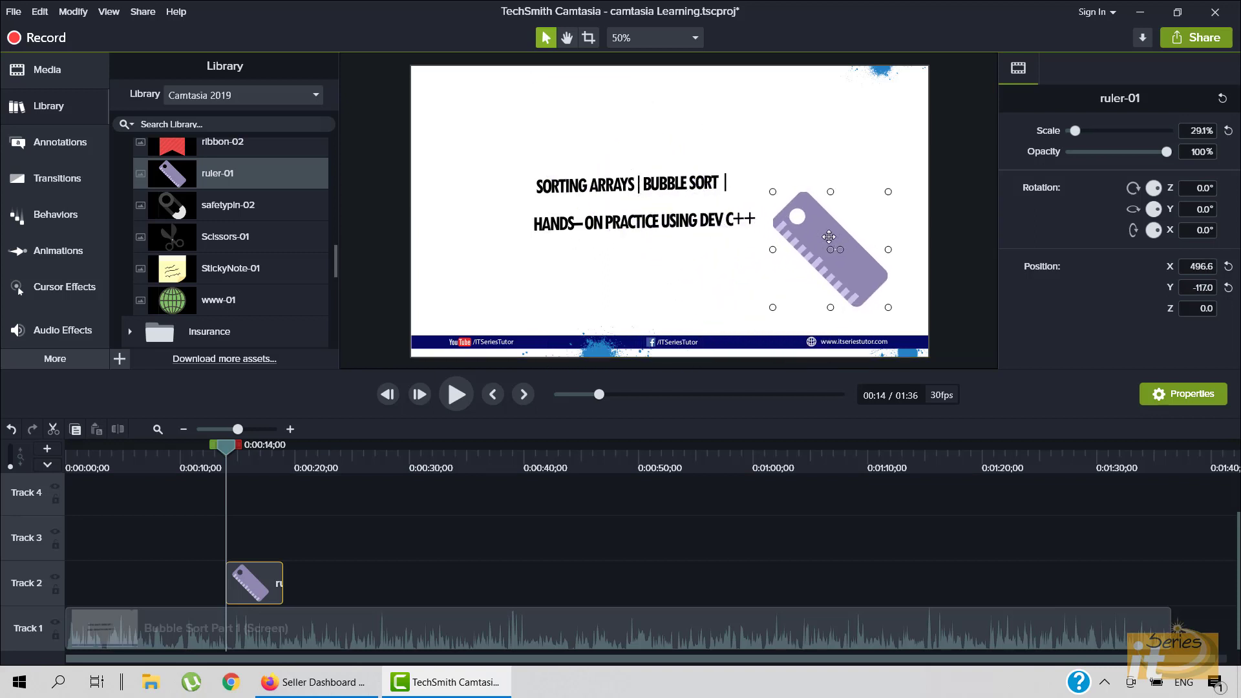
right_click(831, 237)
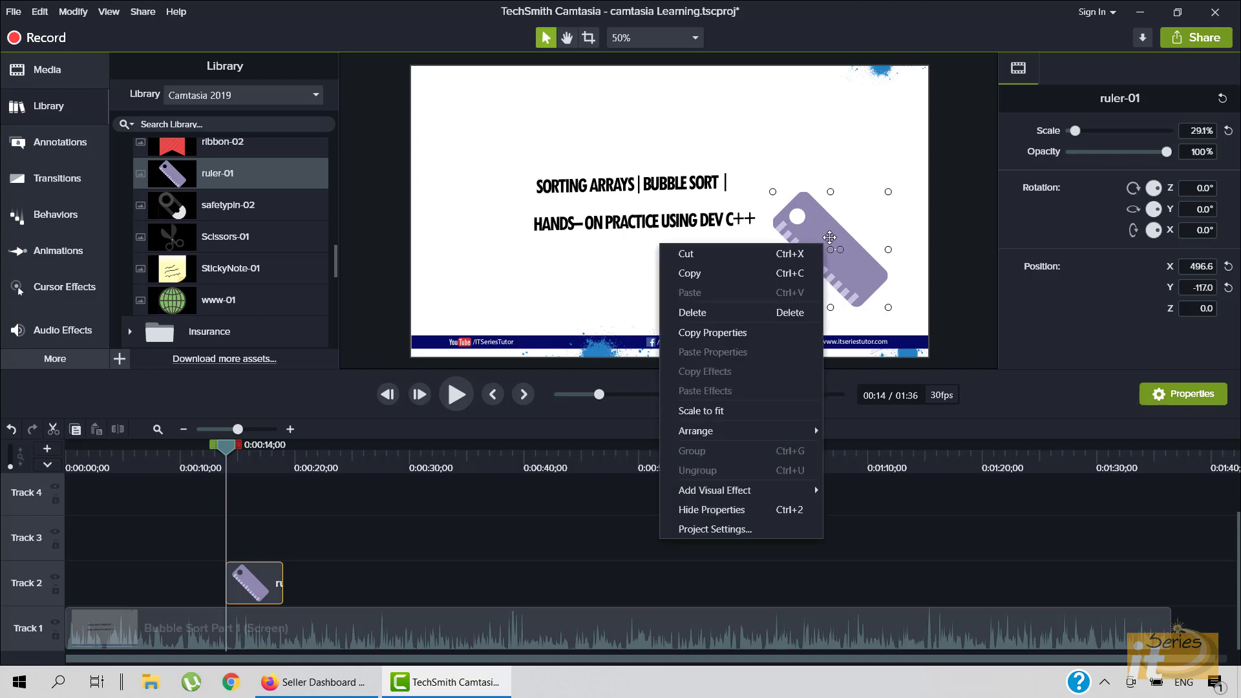
click(746, 312)
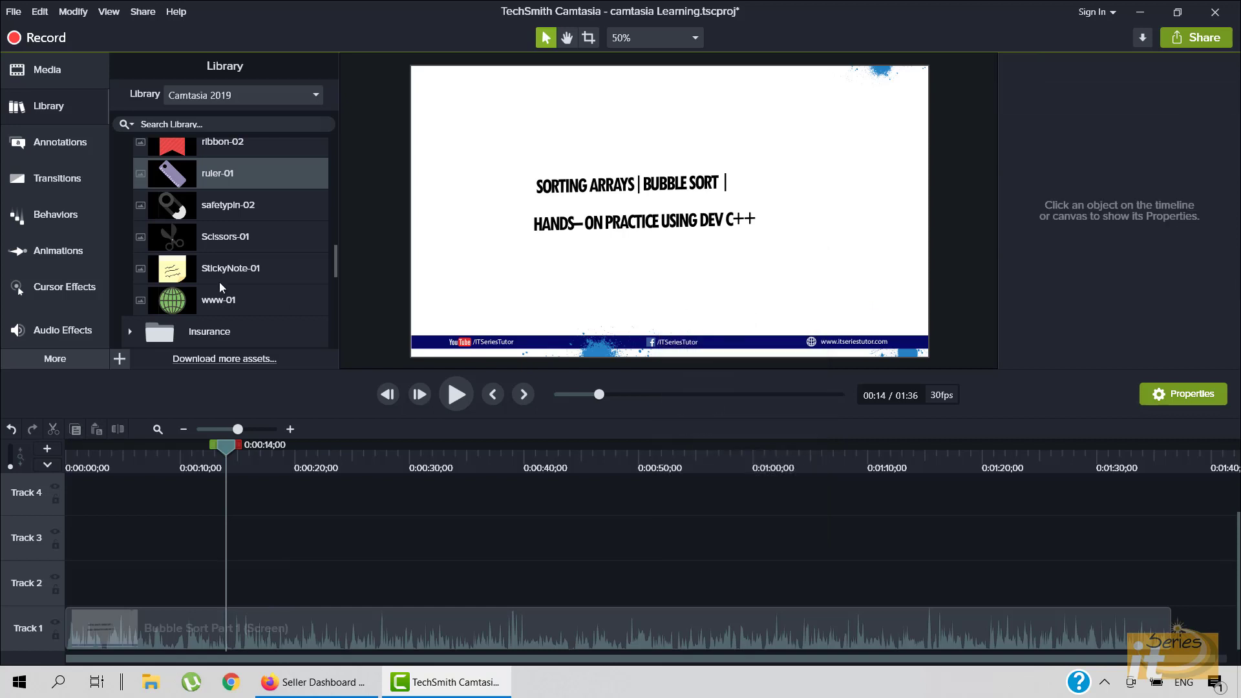
Step: Collapse the Education and Icons folders and preview the cornercircles asset from the Intros folder
scroll(184, 246, up, 2)
scroll(185, 246, up, 5)
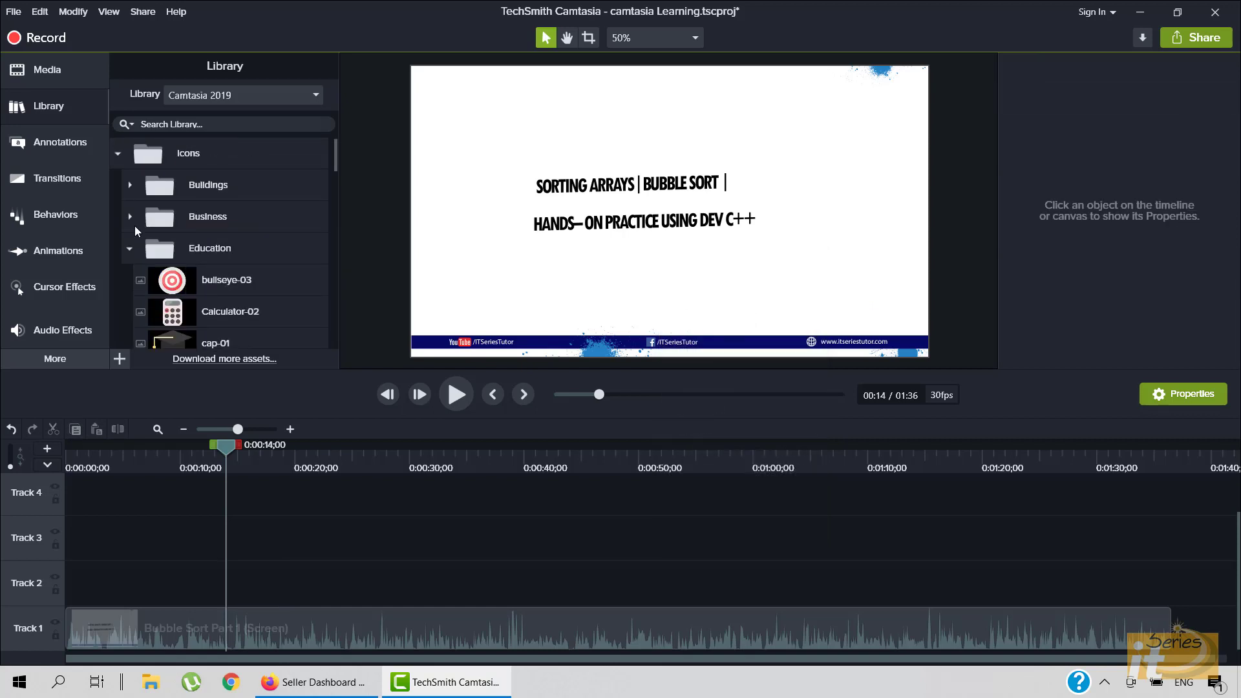
click(131, 249)
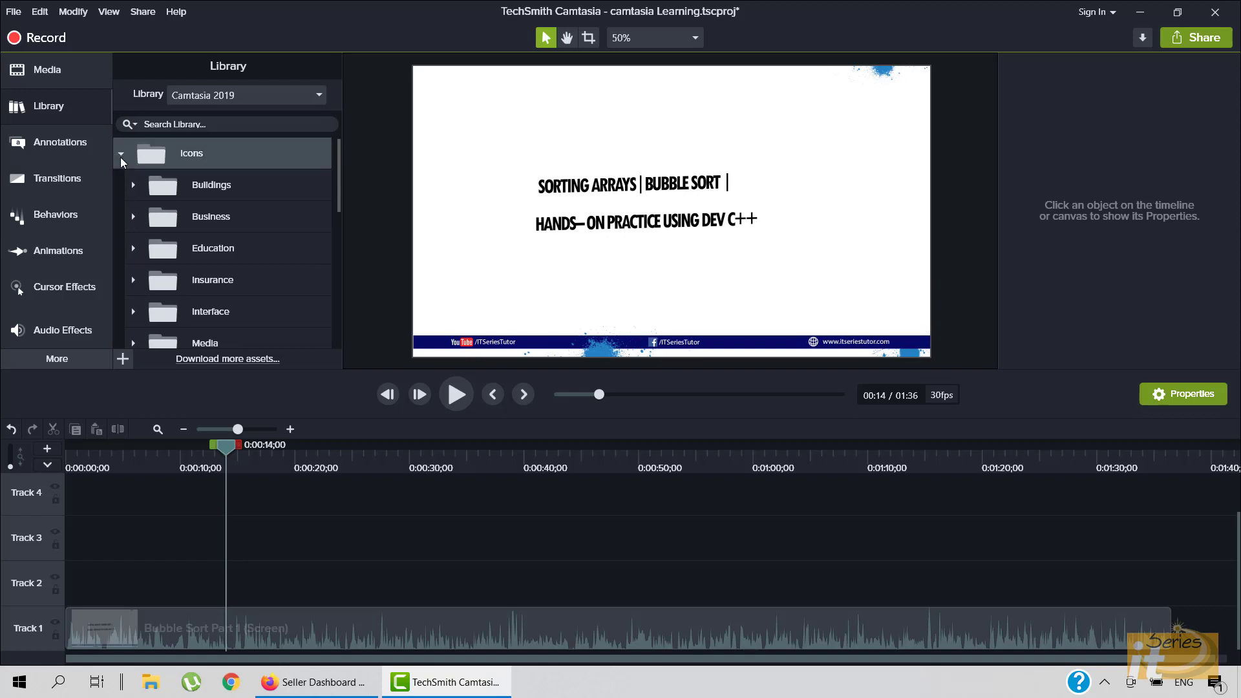
click(121, 155)
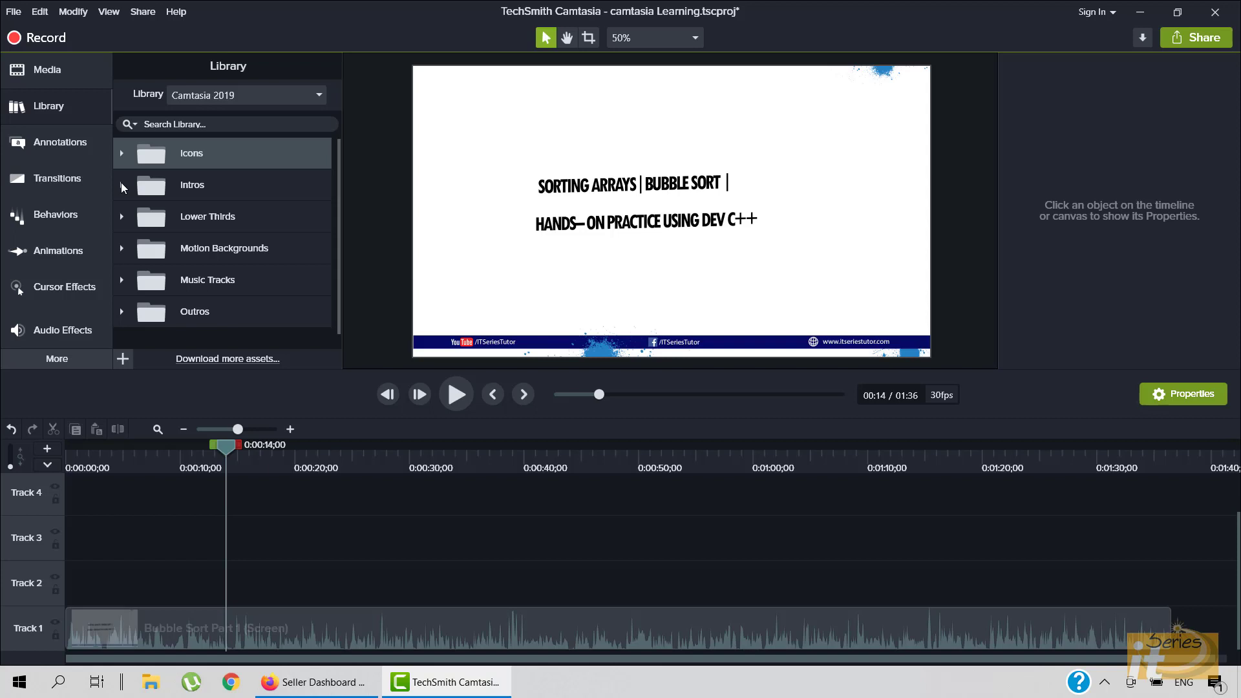
click(121, 185)
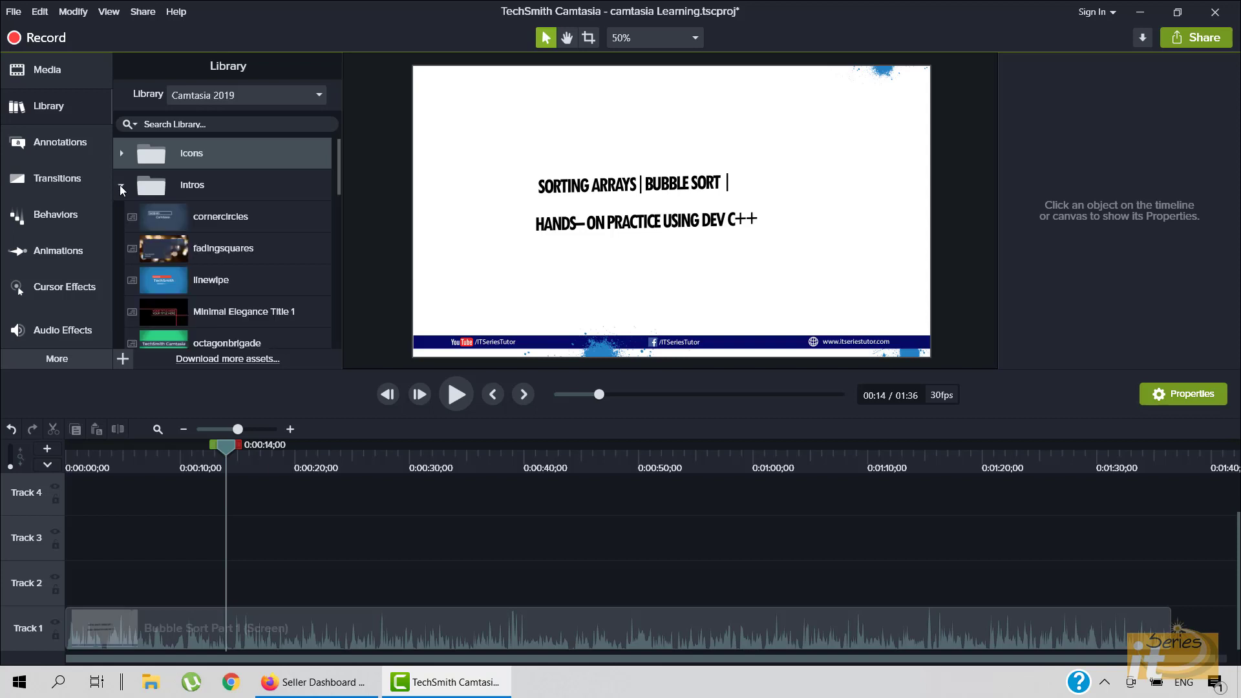
click(188, 216)
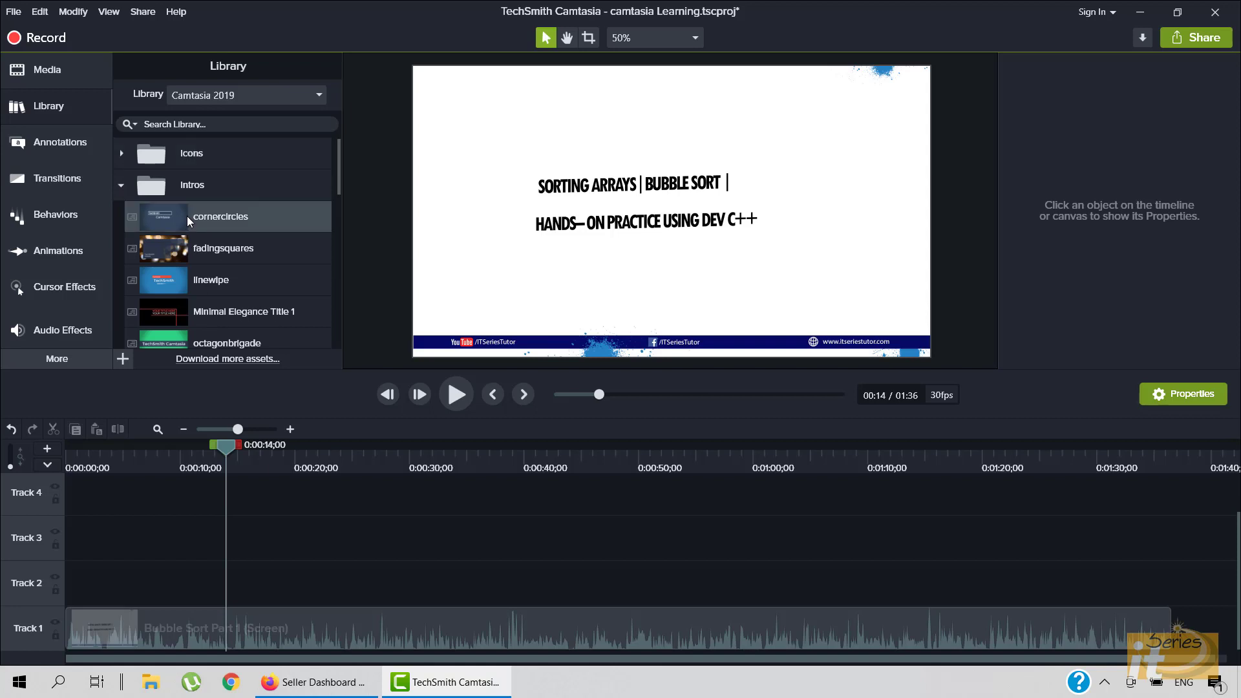
double_click(187, 216)
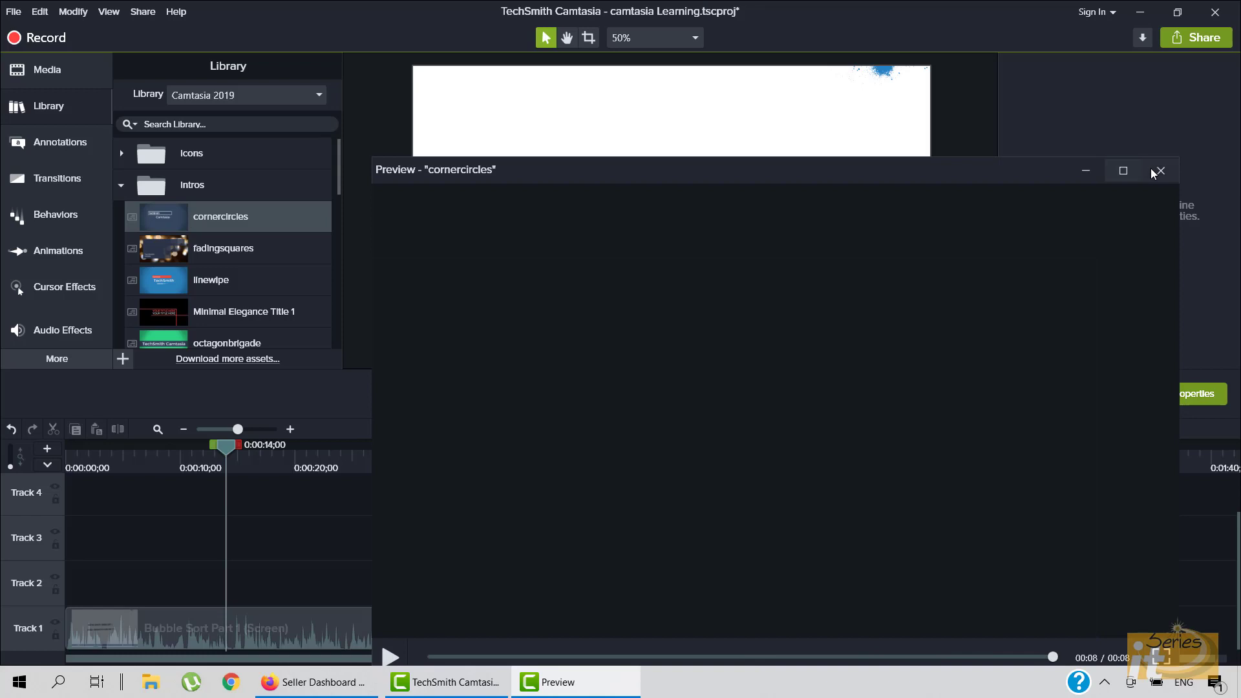
click(1162, 170)
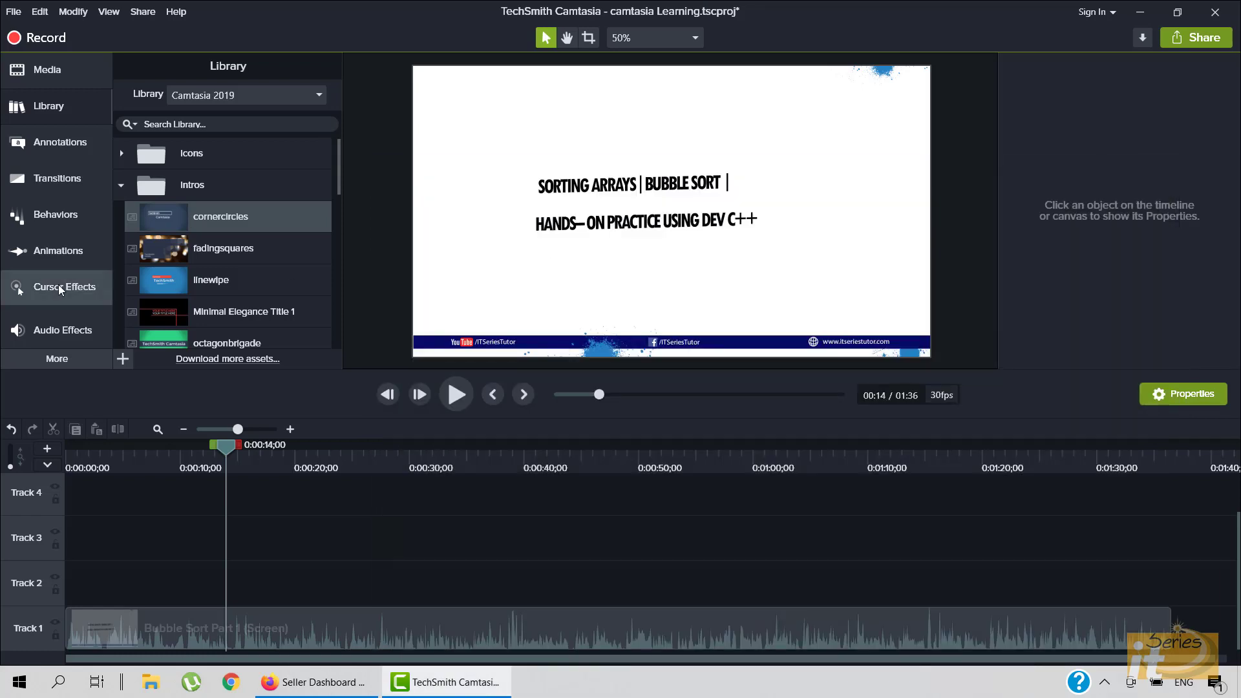
Step: Preview the linewipe intro from the library and close its preview
click(181, 283)
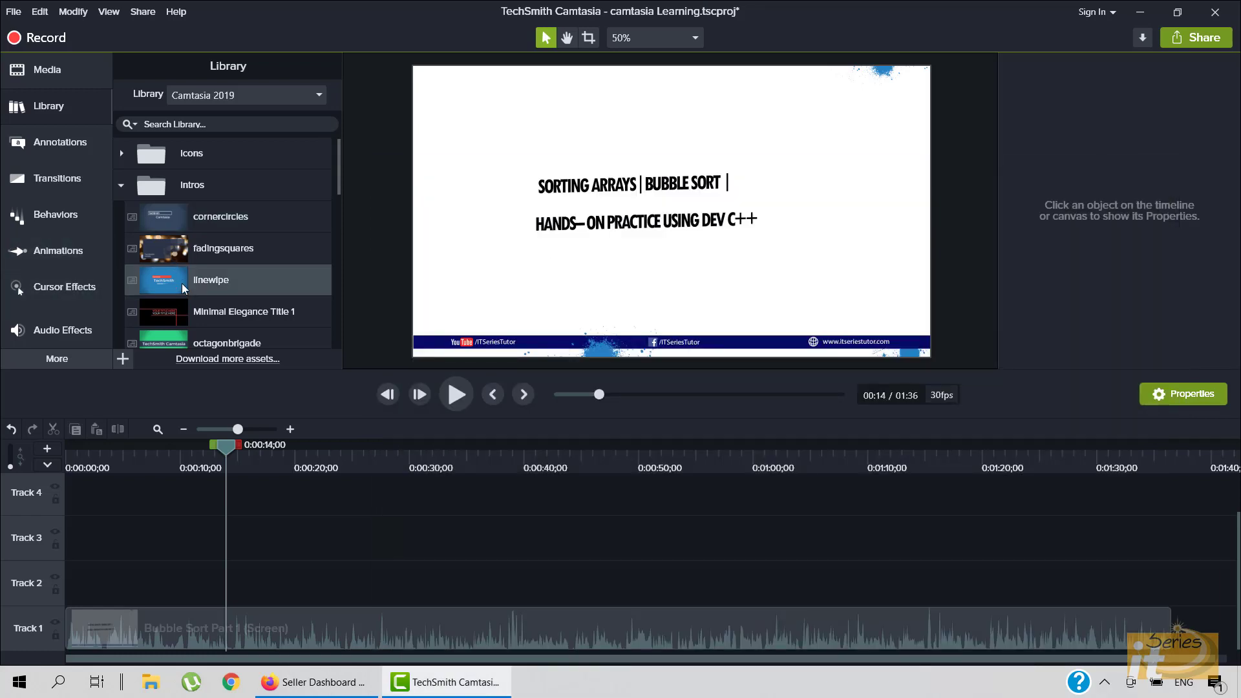
double_click(181, 283)
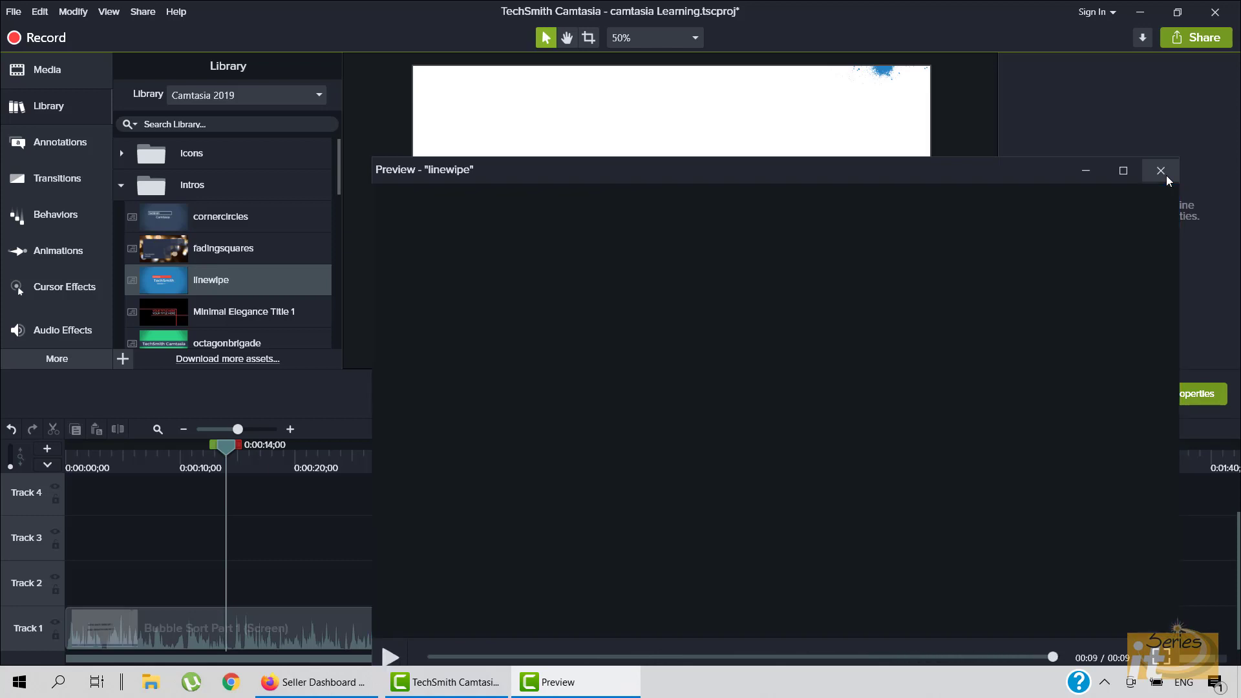
click(1167, 176)
Step: Move the playhead to the timeline start and shift the Bubble Sort Part 1 clip on Track 1 to begin at about 0:00:30
scroll(177, 239, down, 2)
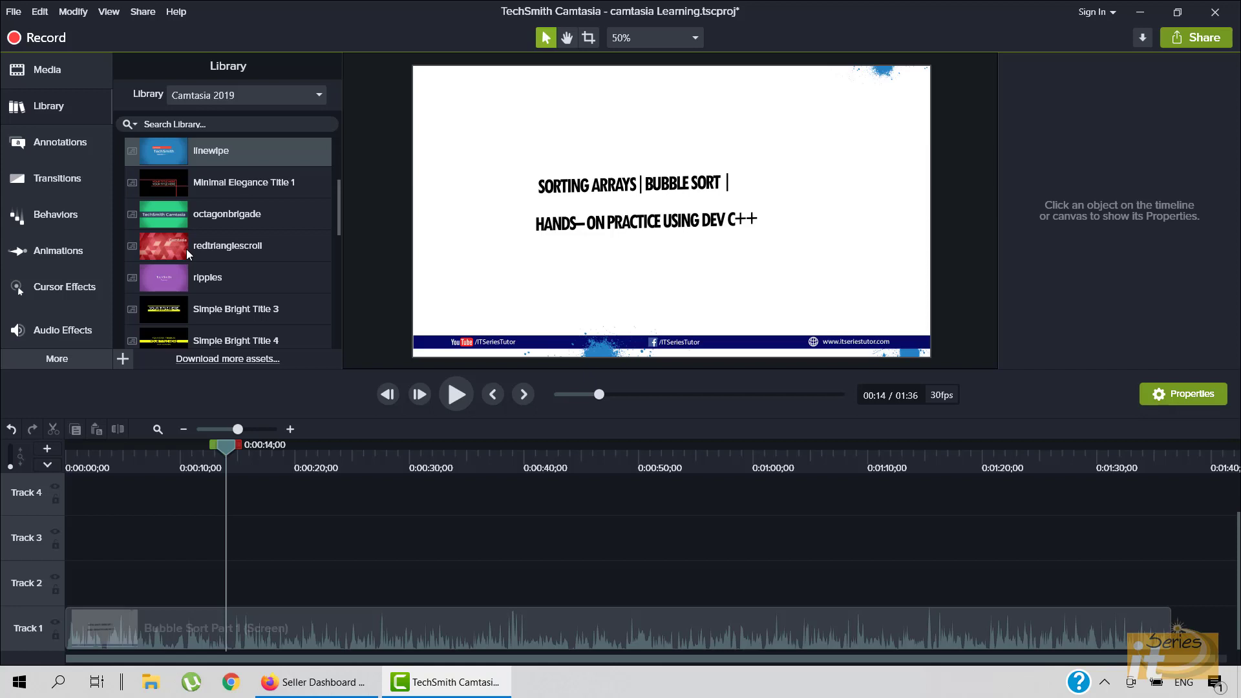
scroll(187, 250, up, 1)
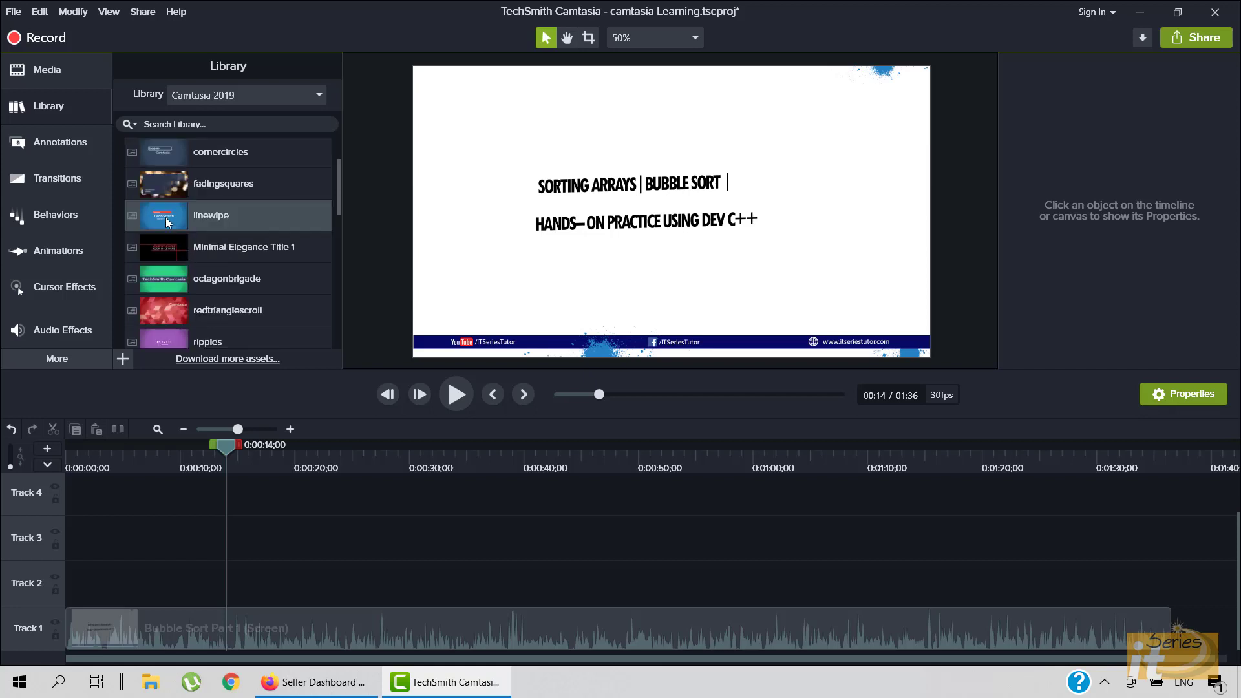
drag(224, 442, 56, 457)
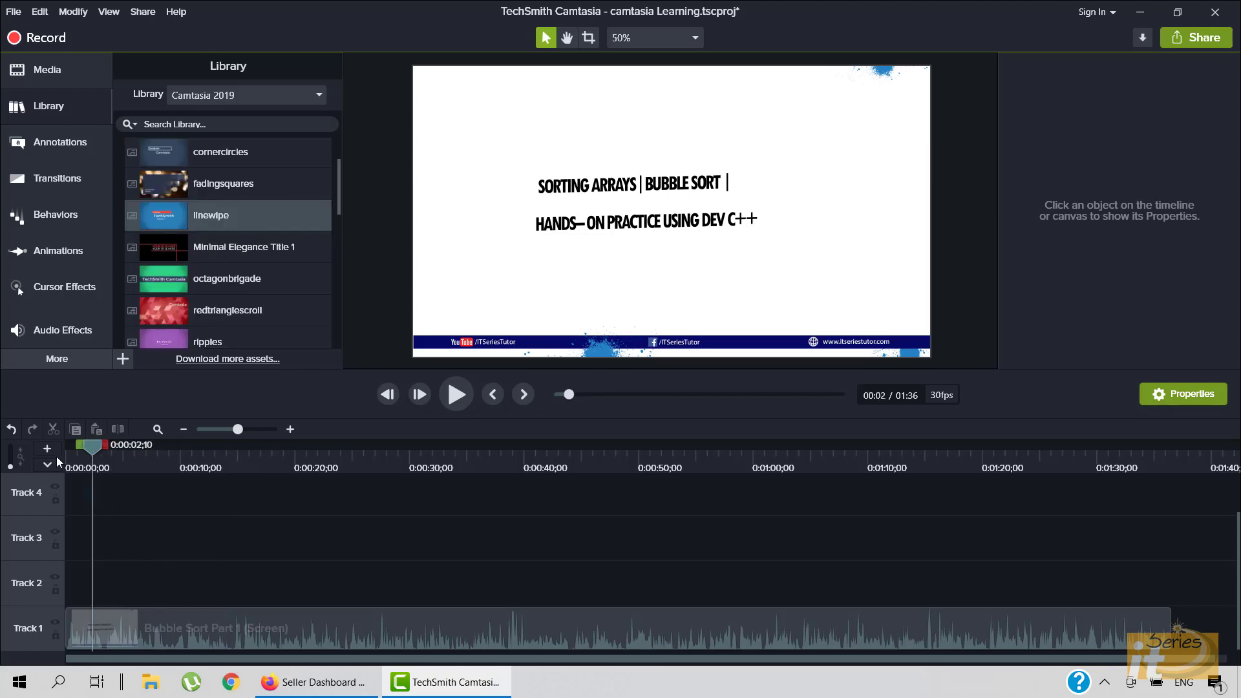
drag(312, 630, 529, 622)
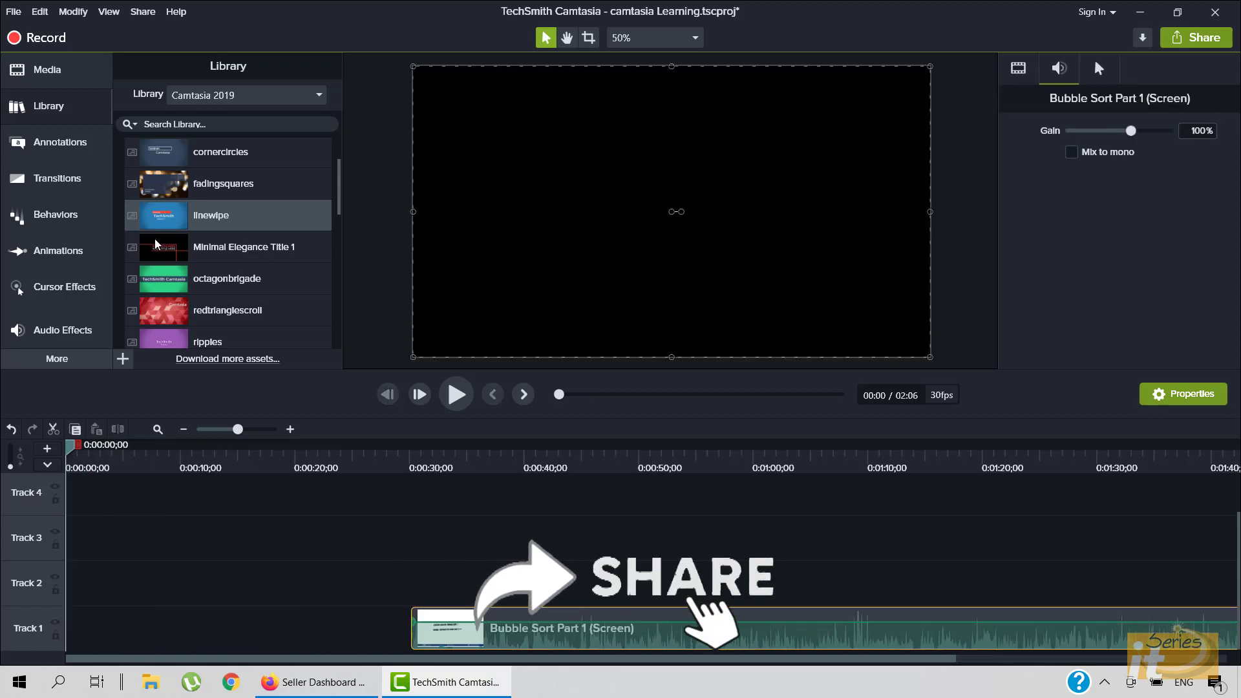
Step: Add the linewipe intro at the playhead on Track 1 and move the Bubble Sort Part 1 clip directly behind it
right_click(203, 216)
click(97, 228)
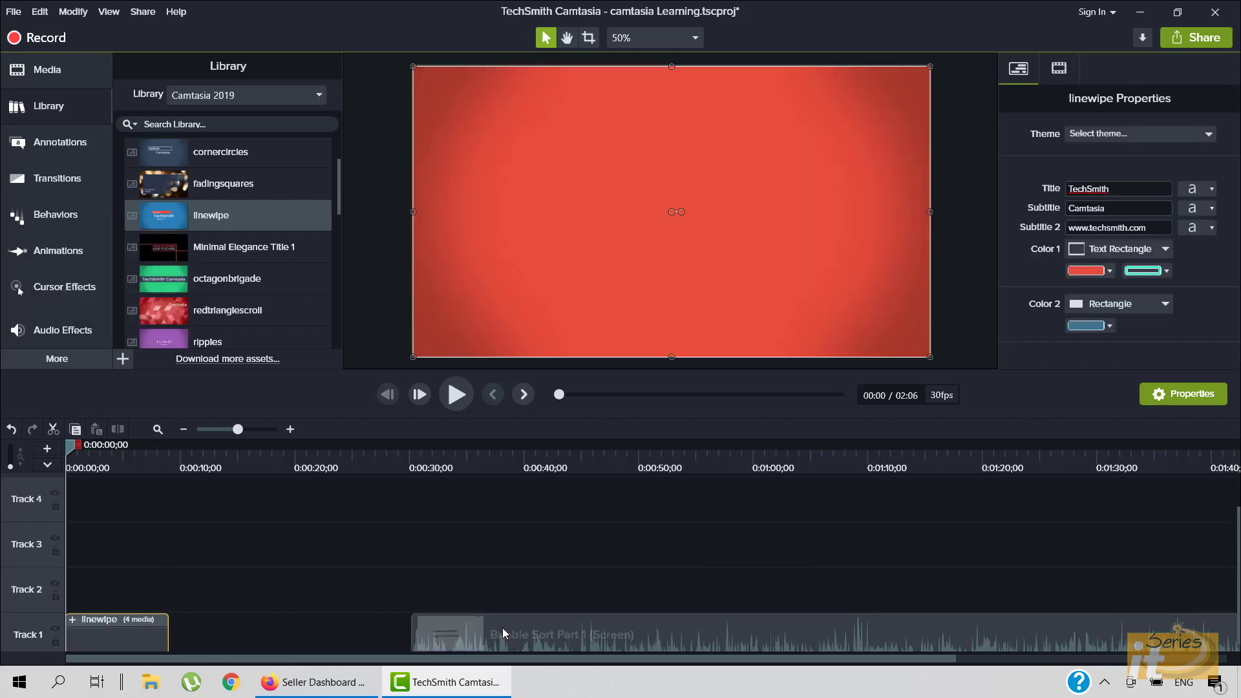
drag(511, 637, 206, 646)
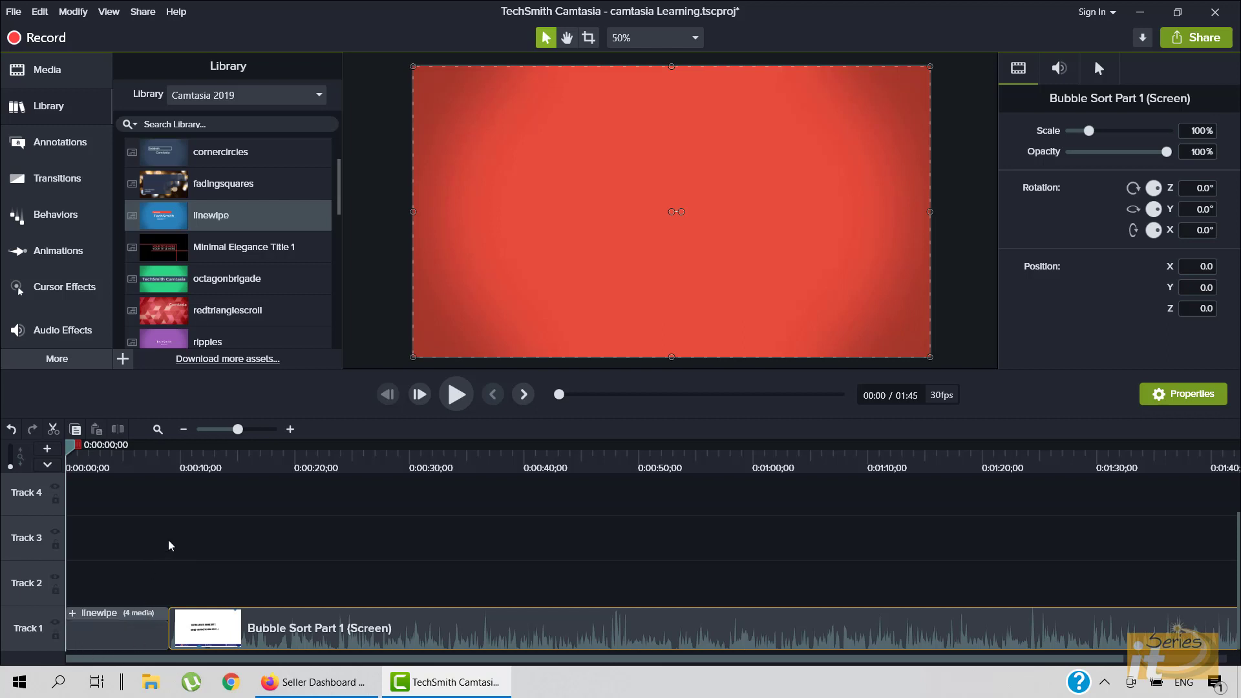
Step: Expand the linewipe group on the timeline to examine its component media, then collapse it
click(73, 613)
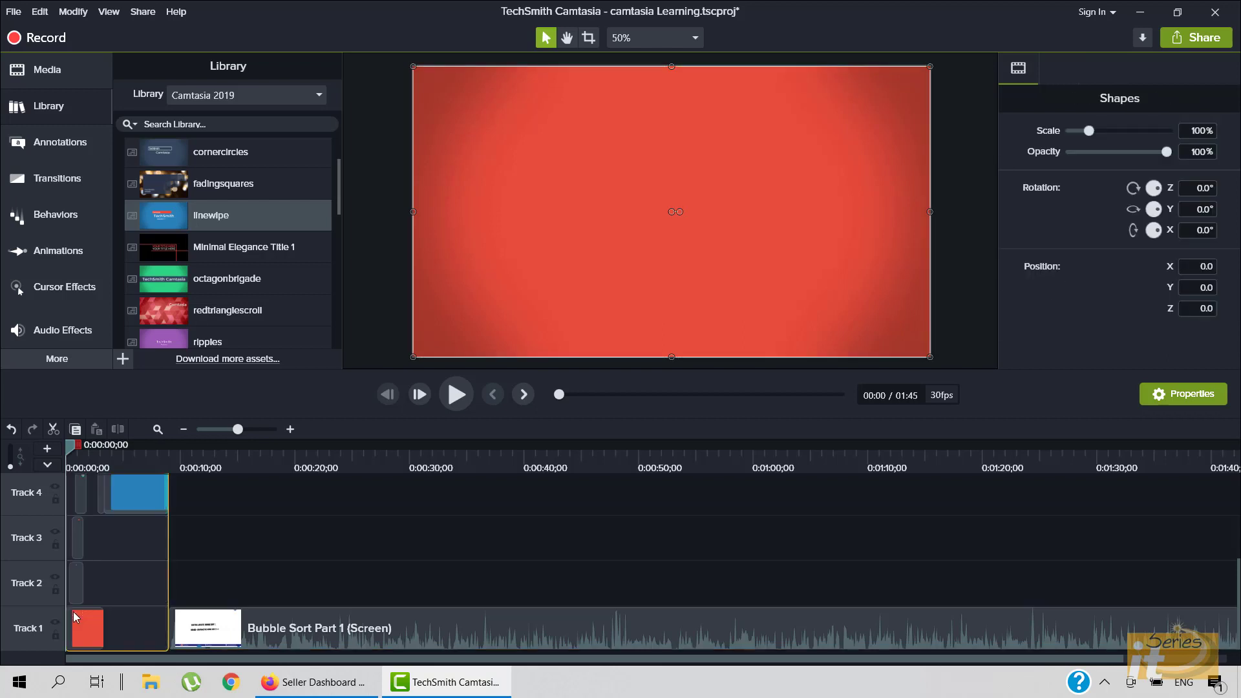
scroll(130, 553, up, 2)
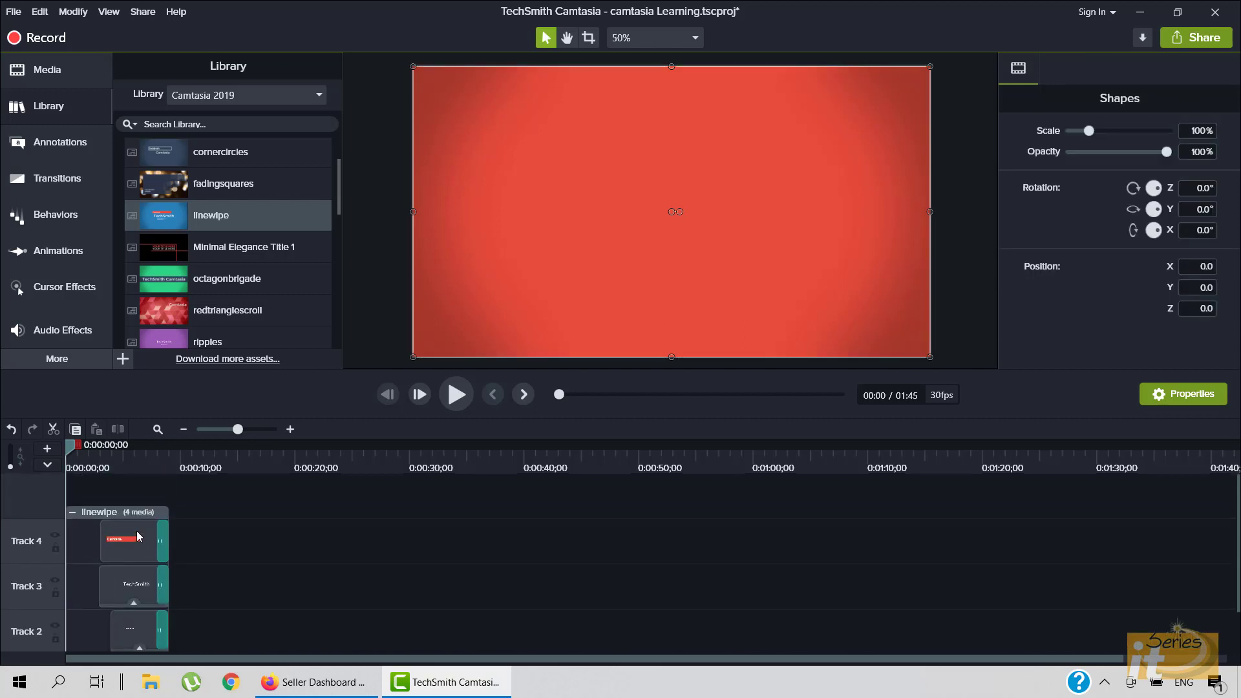
scroll(137, 538, down, 2)
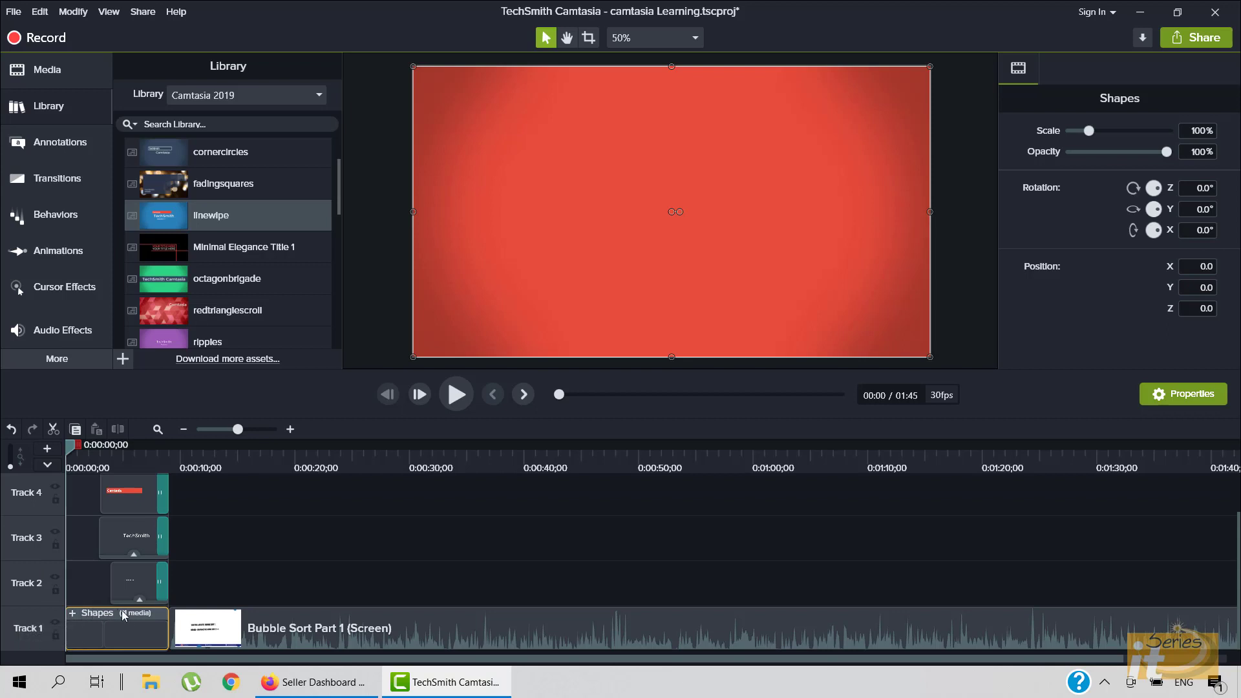
scroll(75, 611, up, 2)
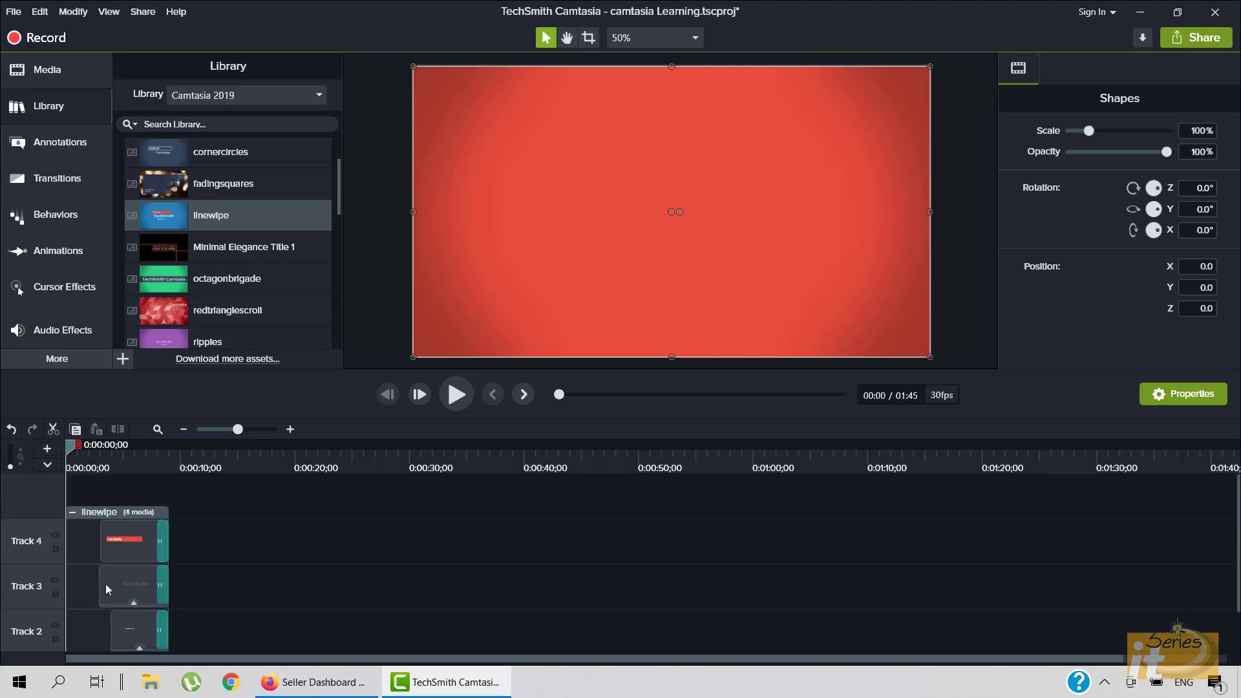
scroll(107, 581, down, 2)
scroll(80, 617, up, 2)
click(73, 513)
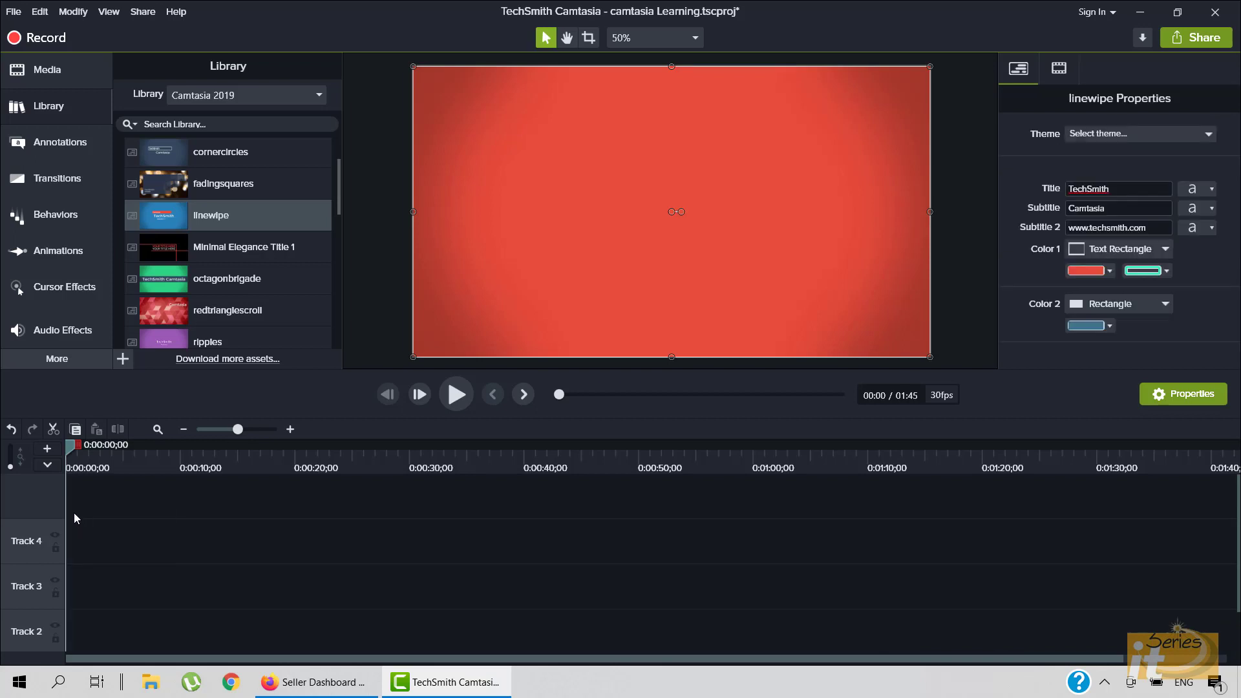
scroll(113, 600, down, 2)
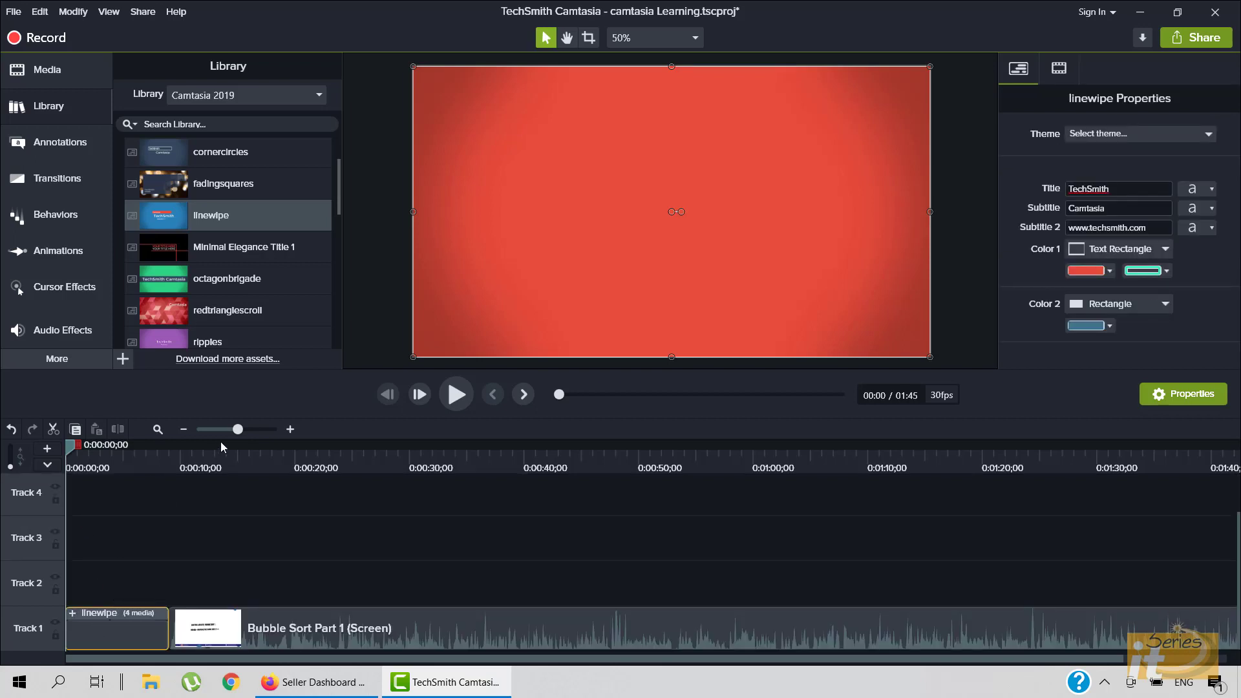
Step: Play the intro to 0:00:04;11 and open the "Camtasia" subtitle text on the canvas for editing
click(456, 395)
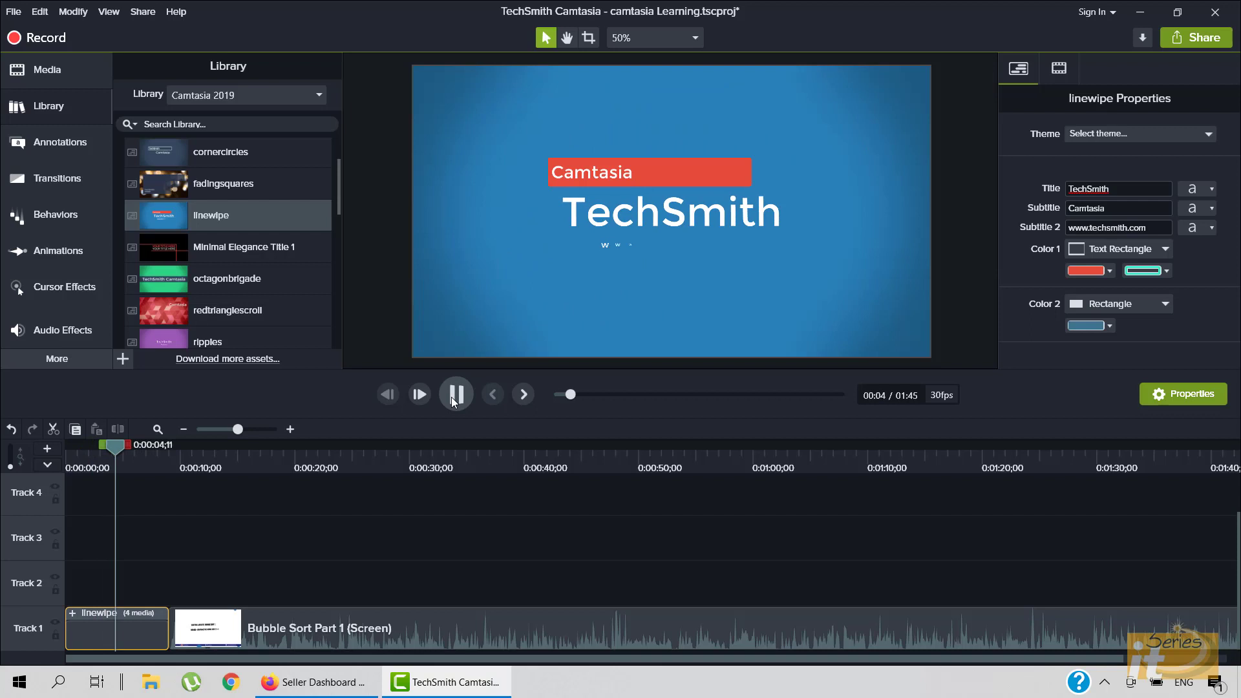
click(456, 394)
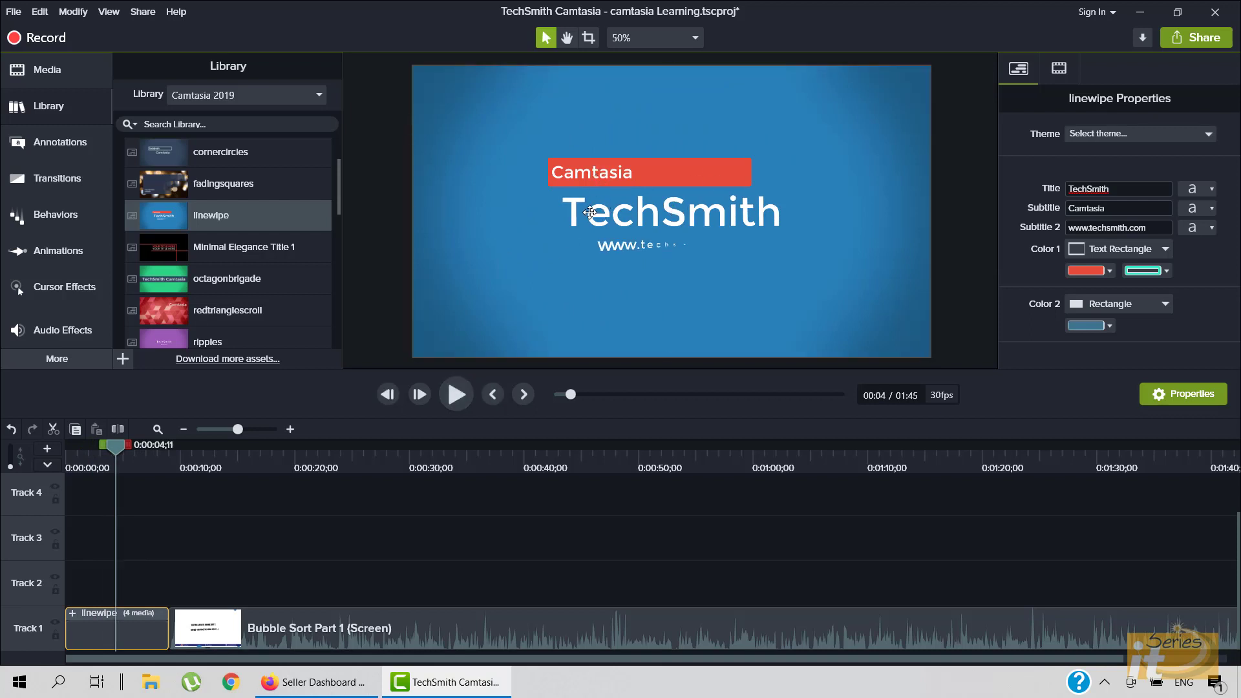
double_click(589, 172)
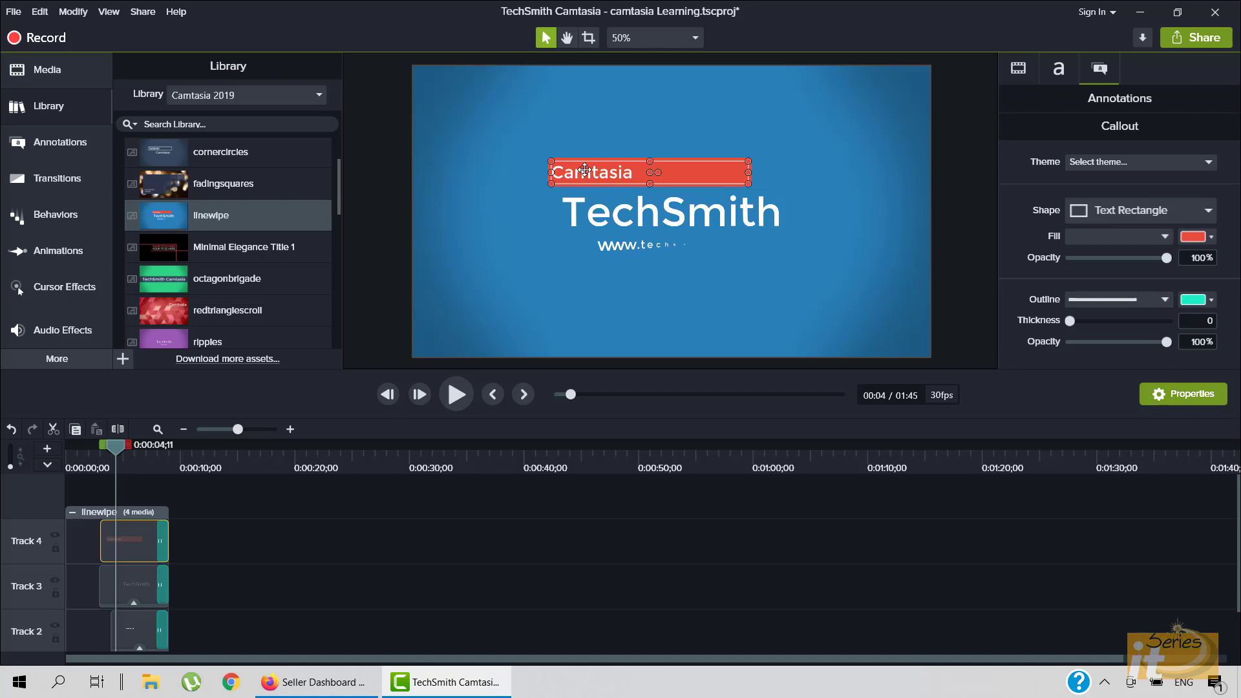
double_click(612, 173)
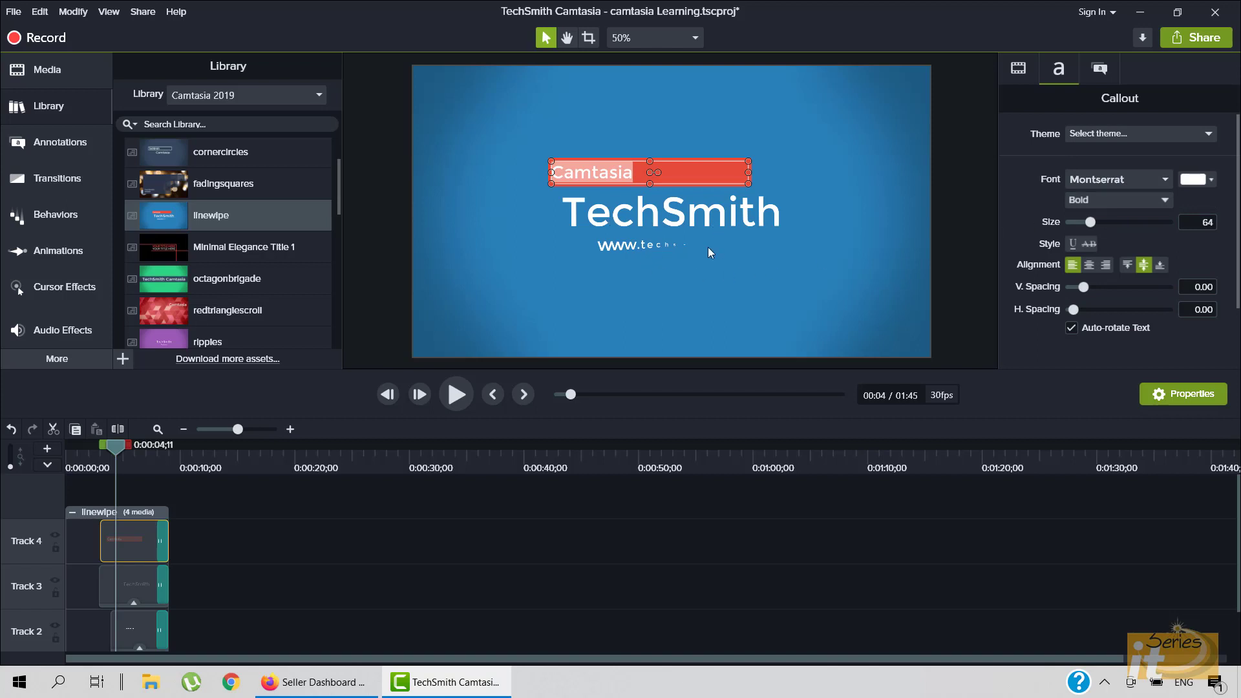
Step: Collapse the Intros folder and preview the Assist asset from the Lower Thirds folder, collapsing that folder too
scroll(227, 250, up, 2)
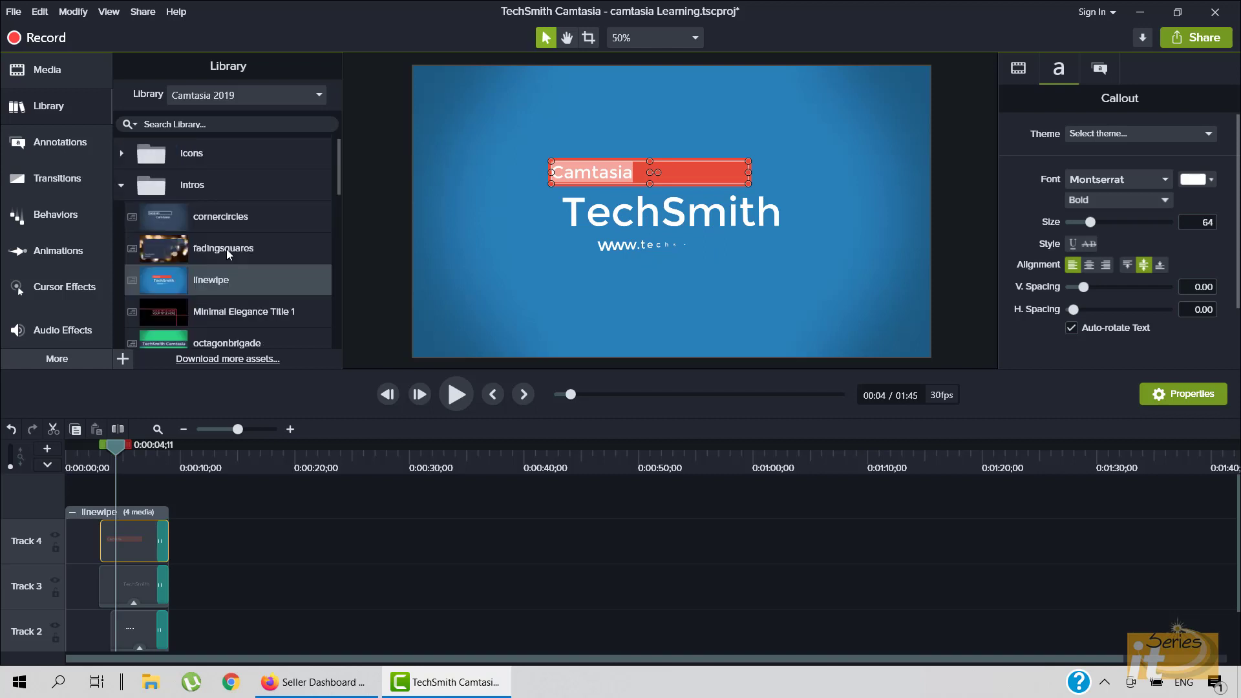
click(124, 185)
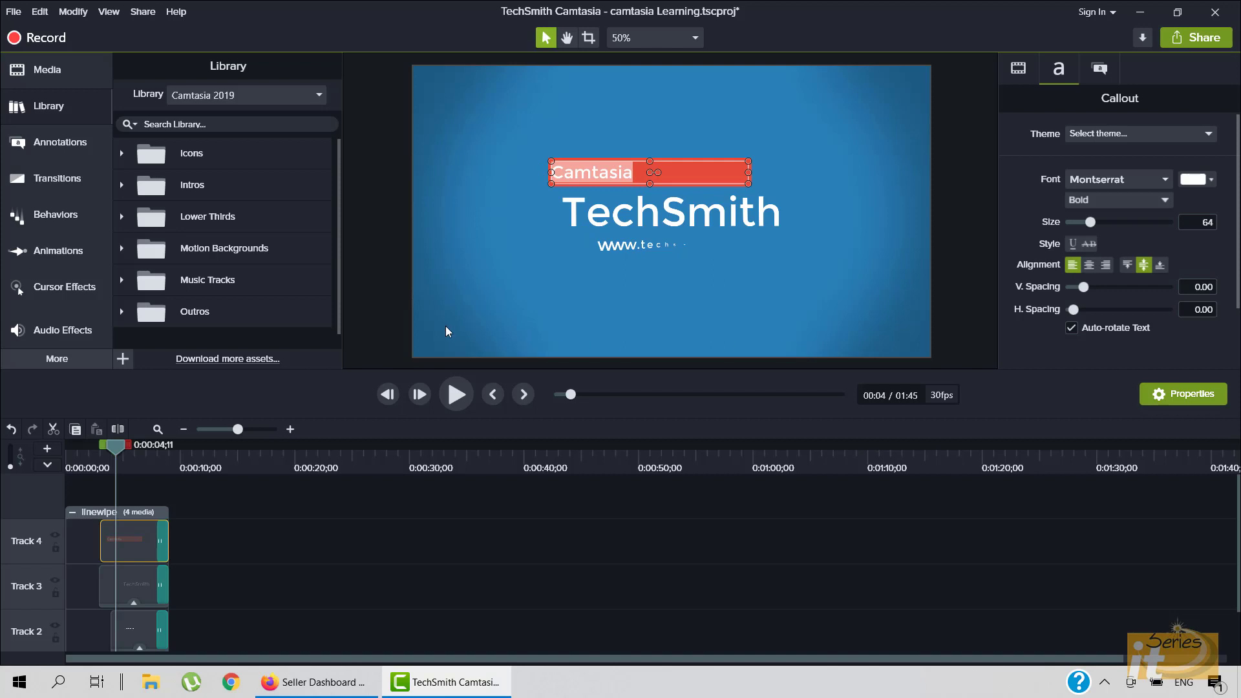
click(125, 215)
scroll(194, 243, down, 1)
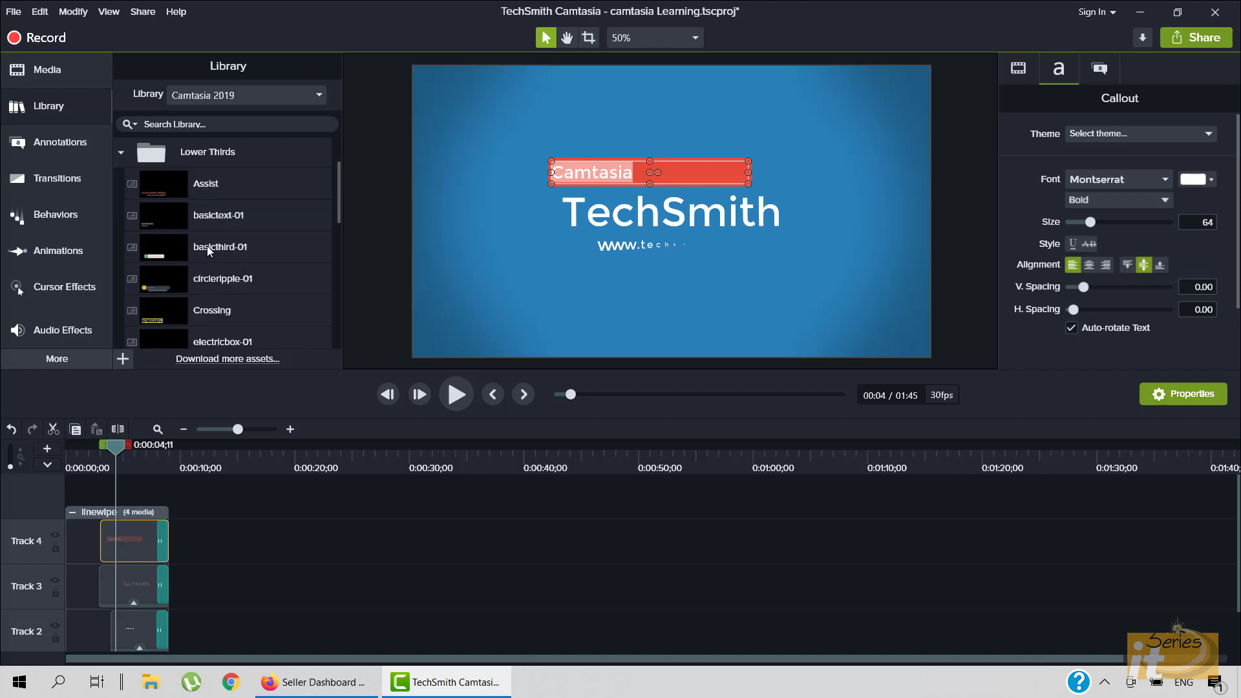
double_click(200, 188)
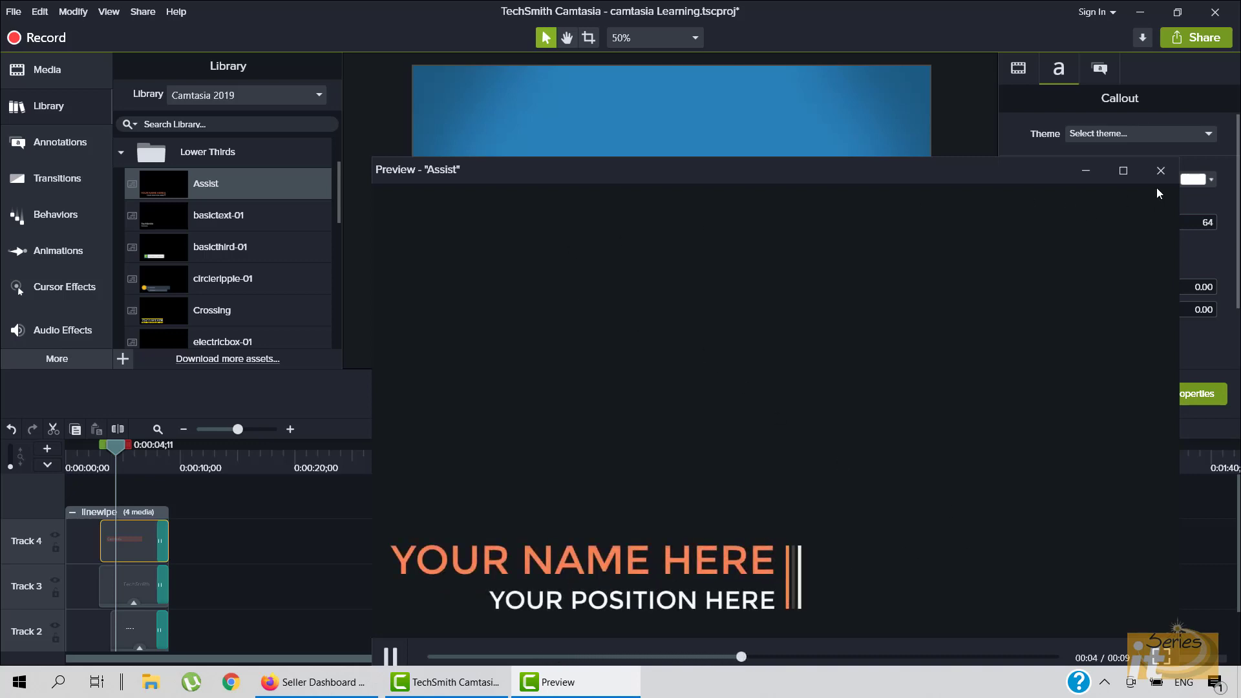
click(1160, 171)
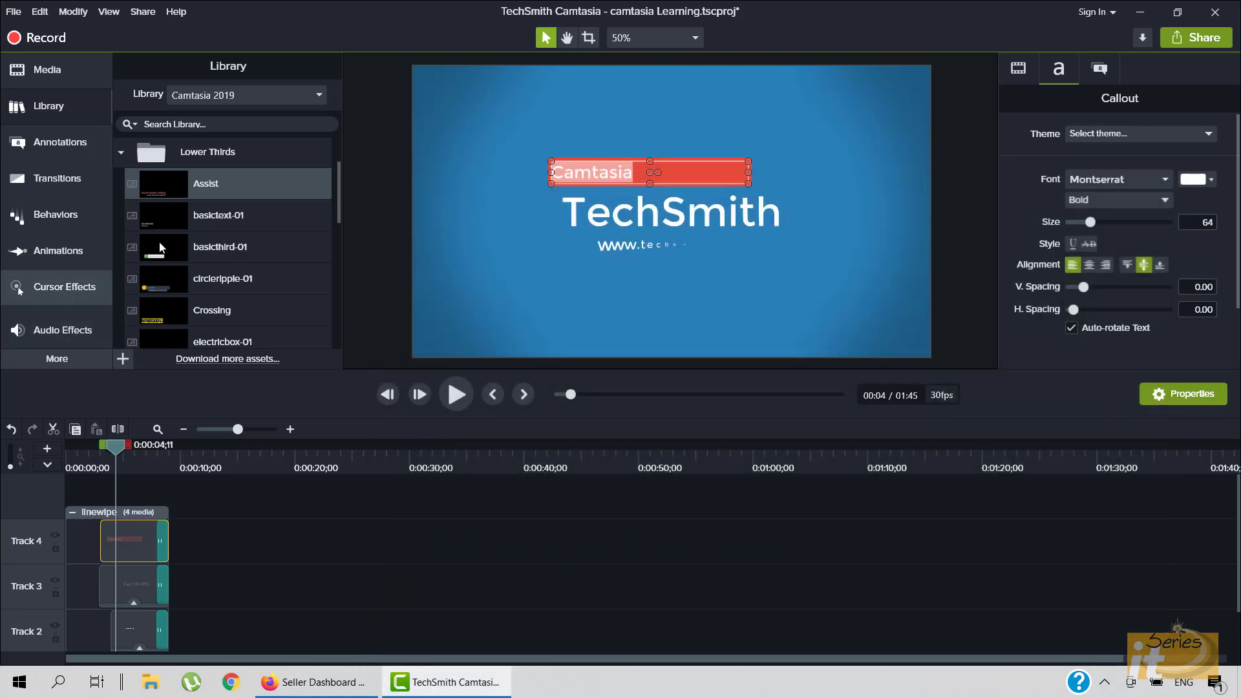
click(125, 154)
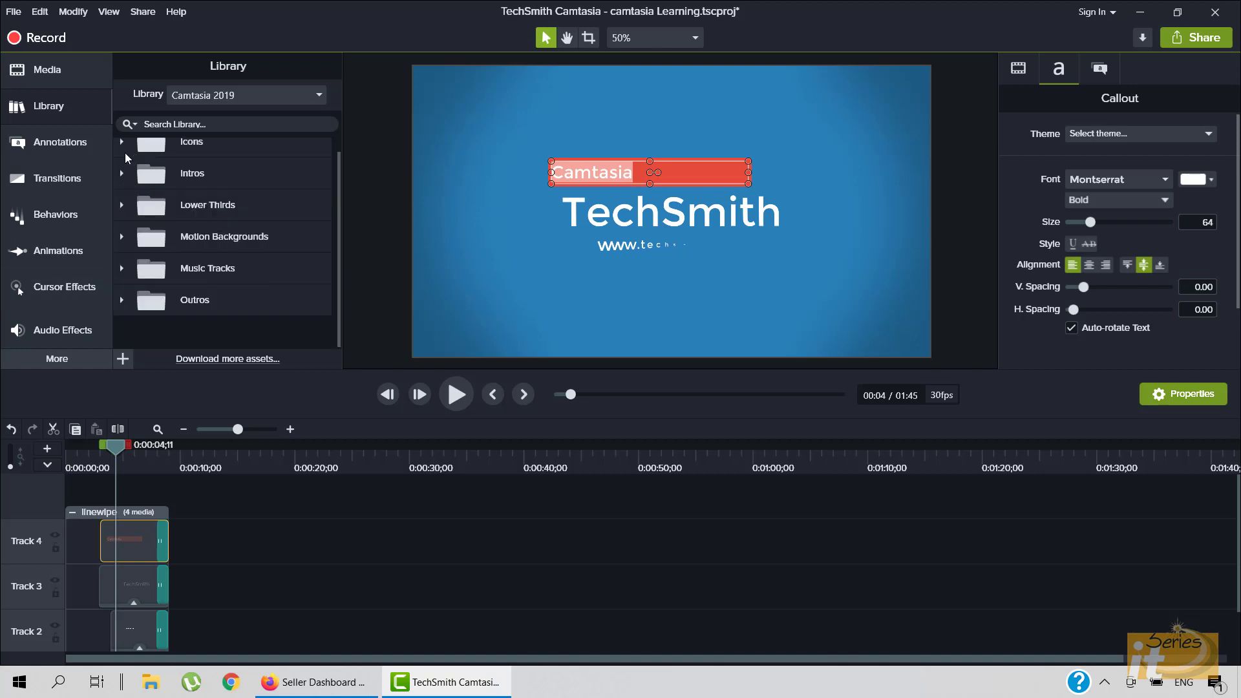
Step: Examine the assets in the Outros library folder, then collapse the folder
click(126, 304)
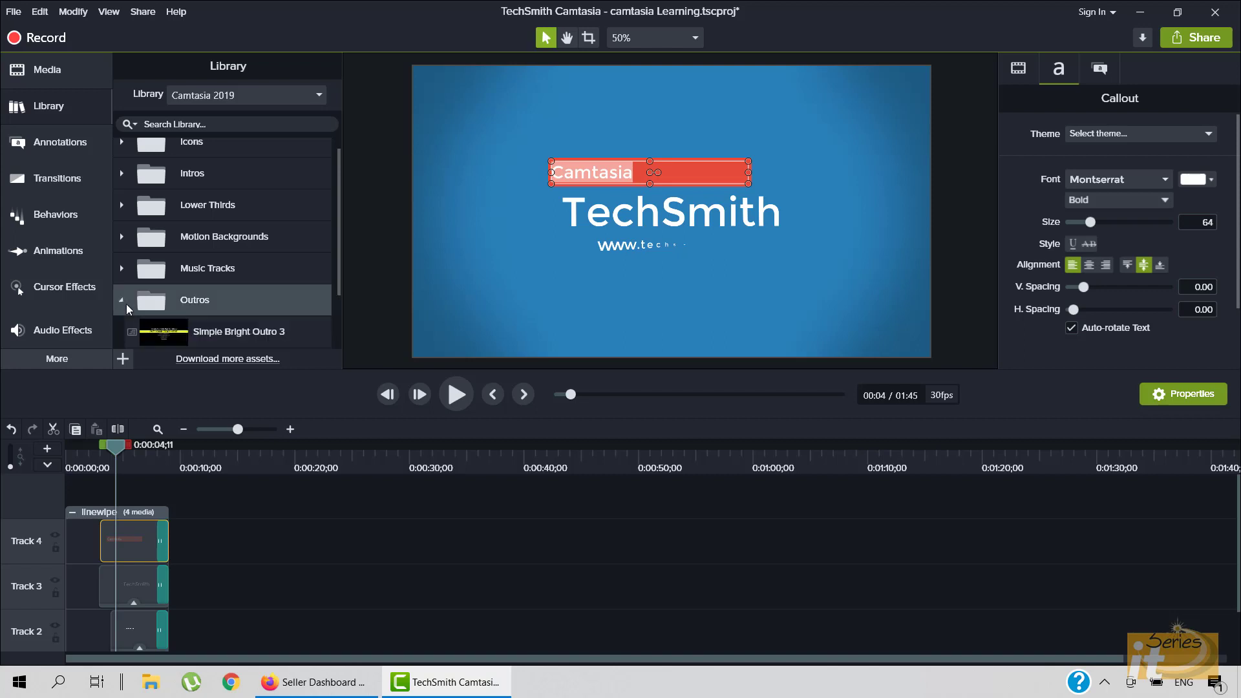
scroll(188, 249, down, 1)
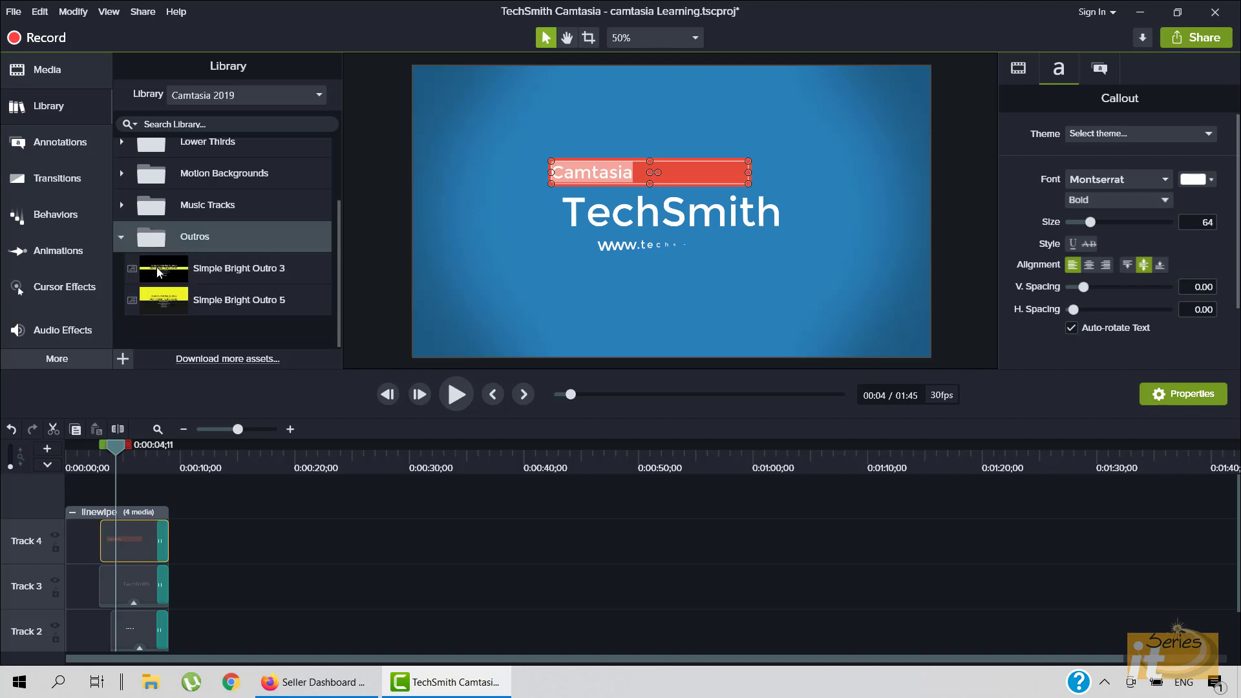
scroll(148, 265, up, 1)
scroll(122, 251, down, 1)
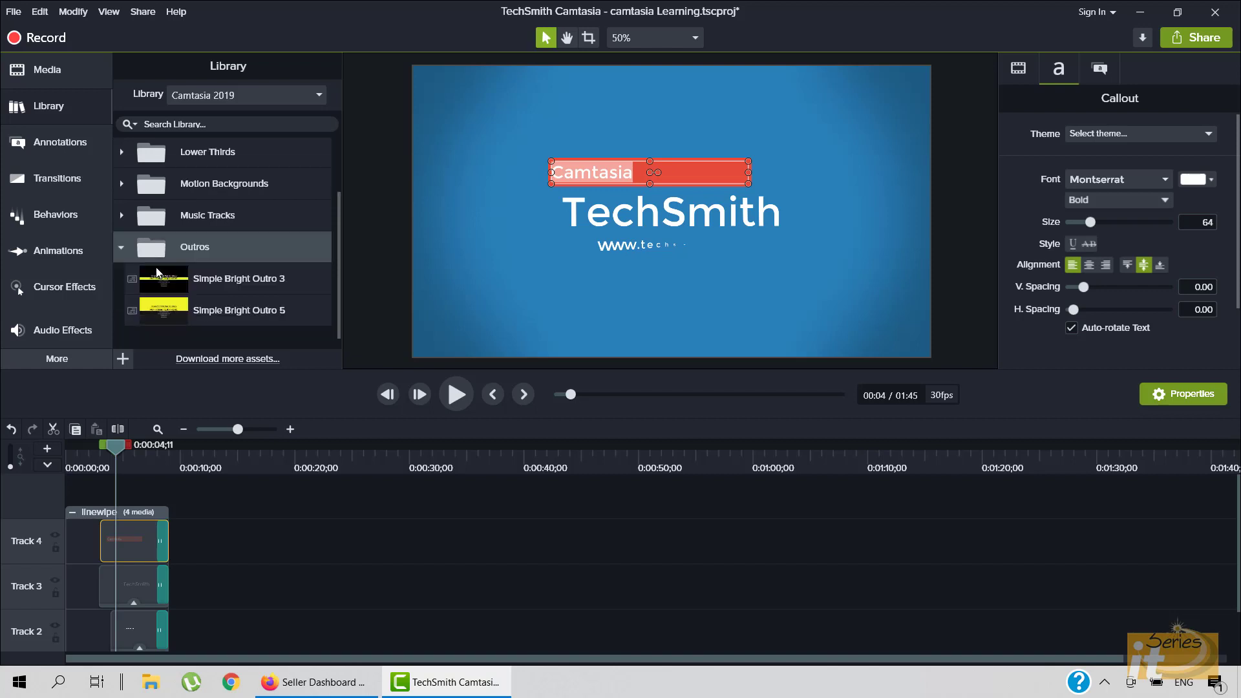
click(121, 249)
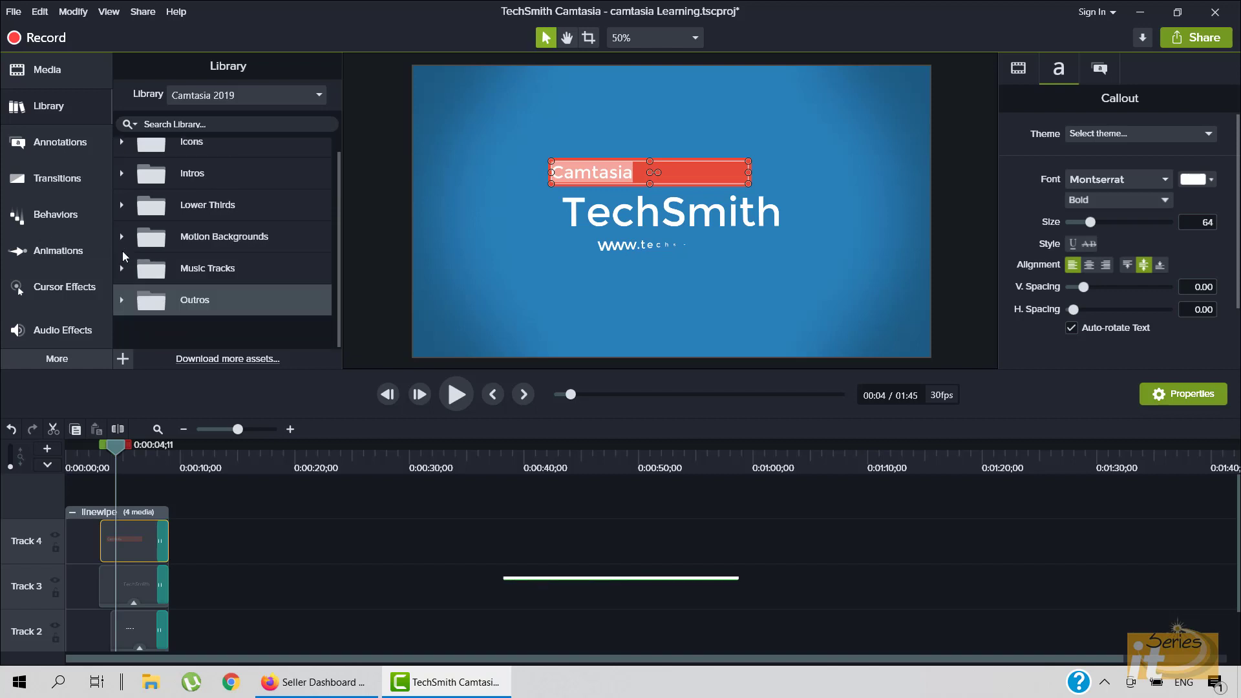